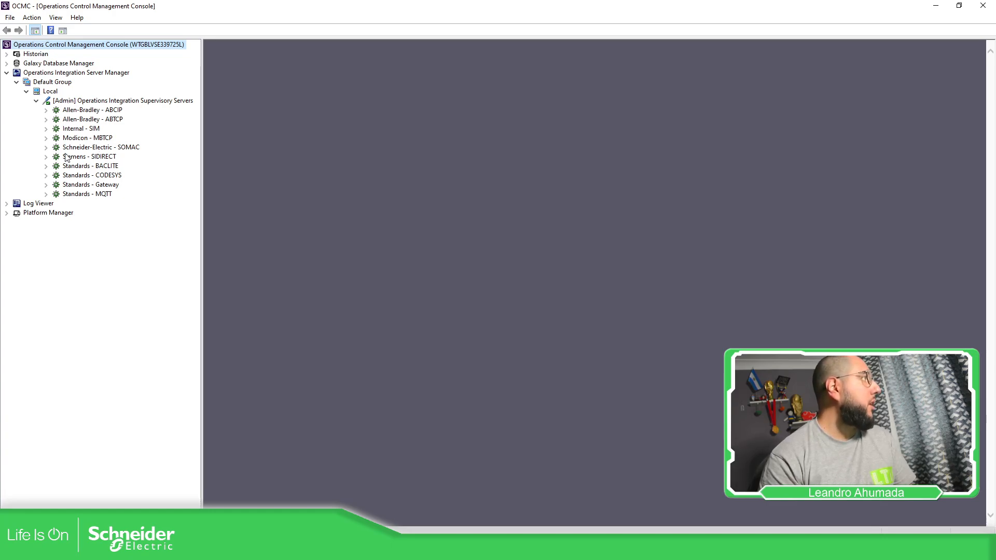
Step: Expand the Standards - Gateway driver down to the OI.GATEWAY.3 configuration and show its OPC connection's parameters
{"action": "left_click", "coordinate": [46, 185]}
{"action": "left_click", "coordinate": [111, 187]}
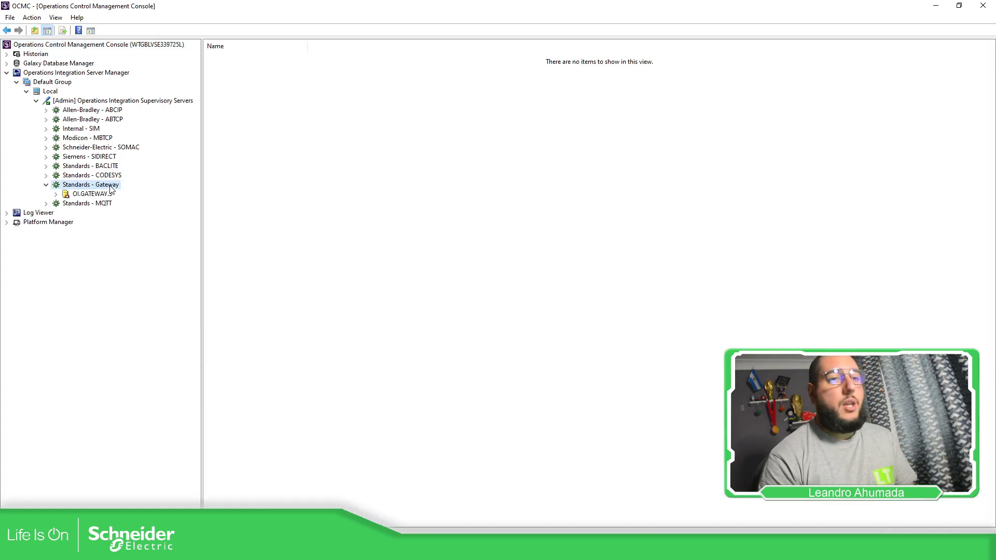
{"action": "left_click", "coordinate": [56, 194]}
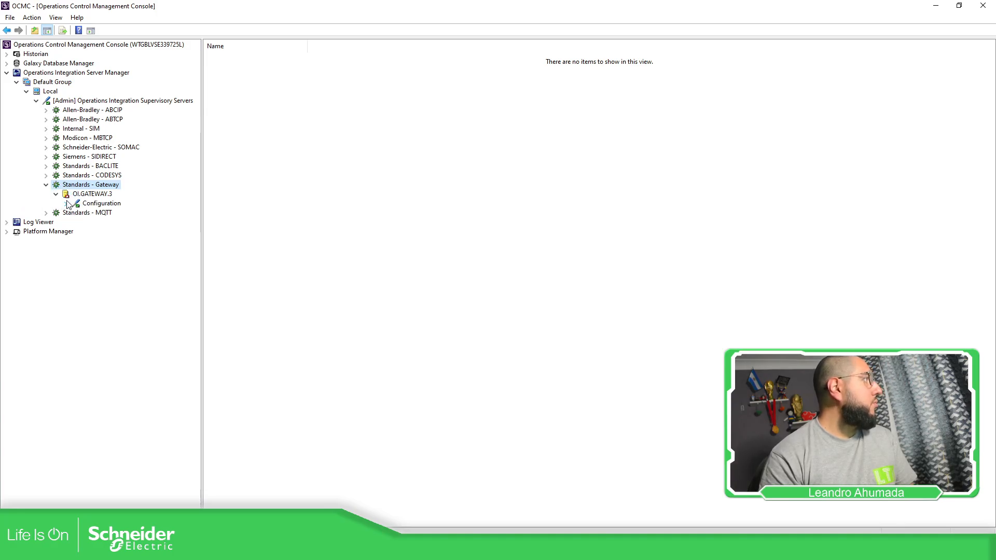
{"action": "left_click", "coordinate": [67, 204]}
{"action": "left_click", "coordinate": [100, 213]}
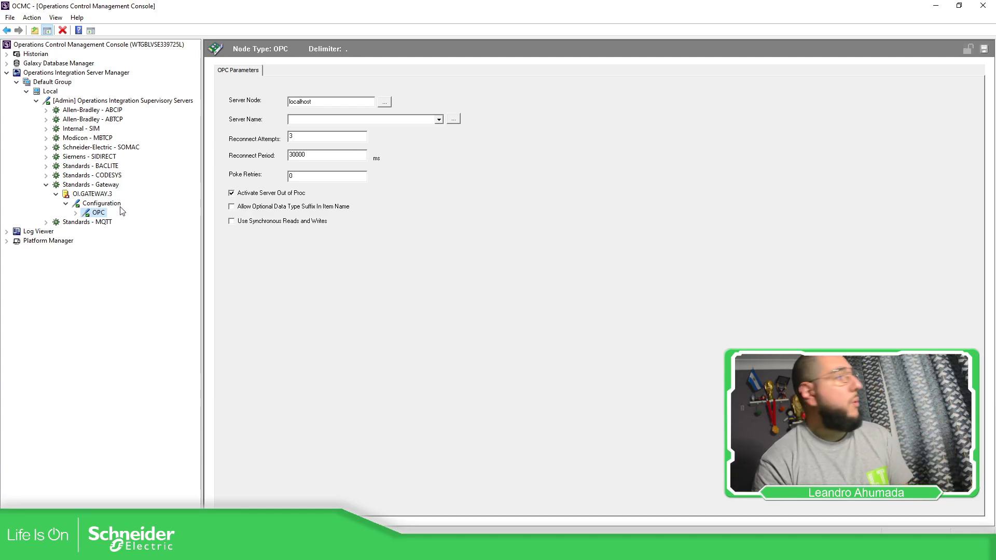
Step: Add an OPCUA connection named MyM262 to the OI.GATEWAY.3 configuration
{"action": "left_click", "coordinate": [105, 206]}
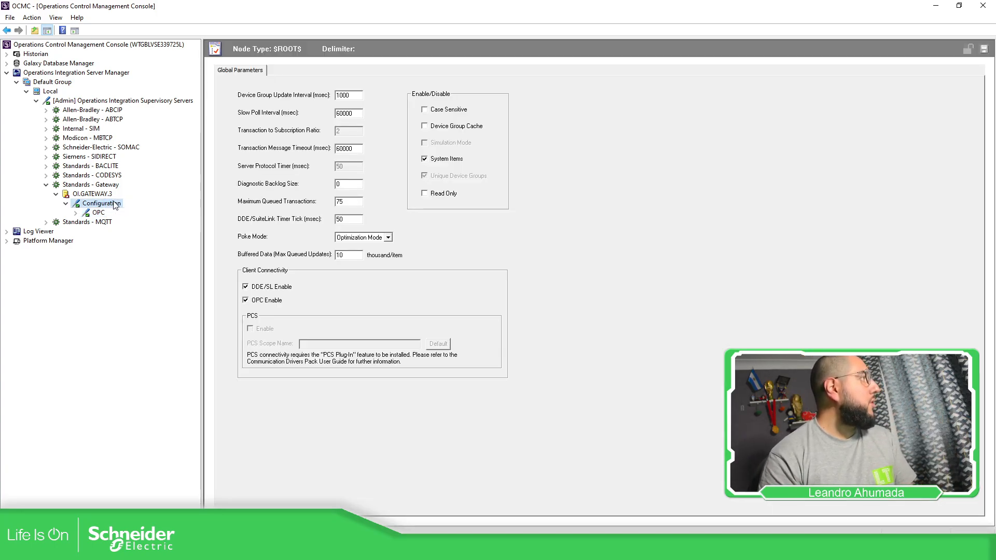
{"action": "right_click", "coordinate": [112, 204]}
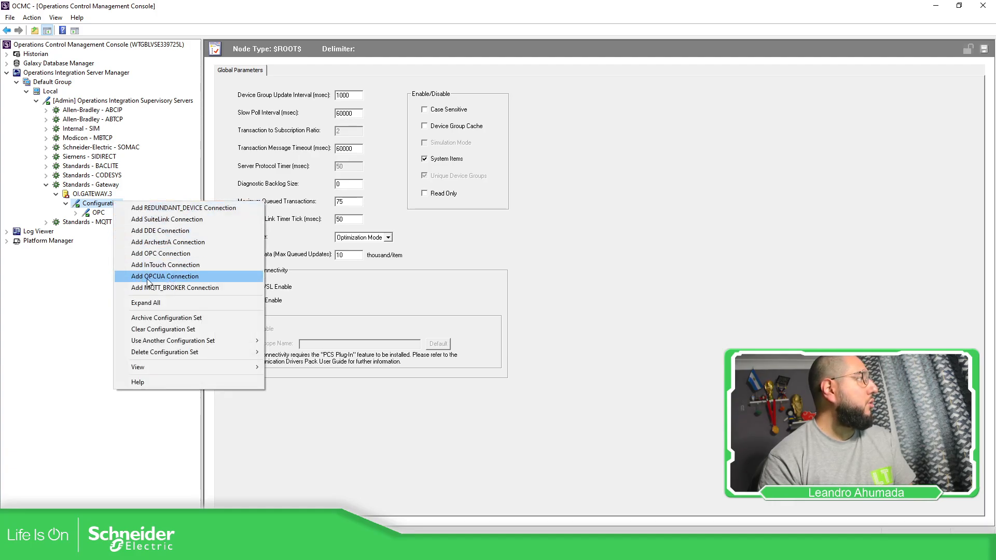
{"action": "left_click", "coordinate": [175, 276]}
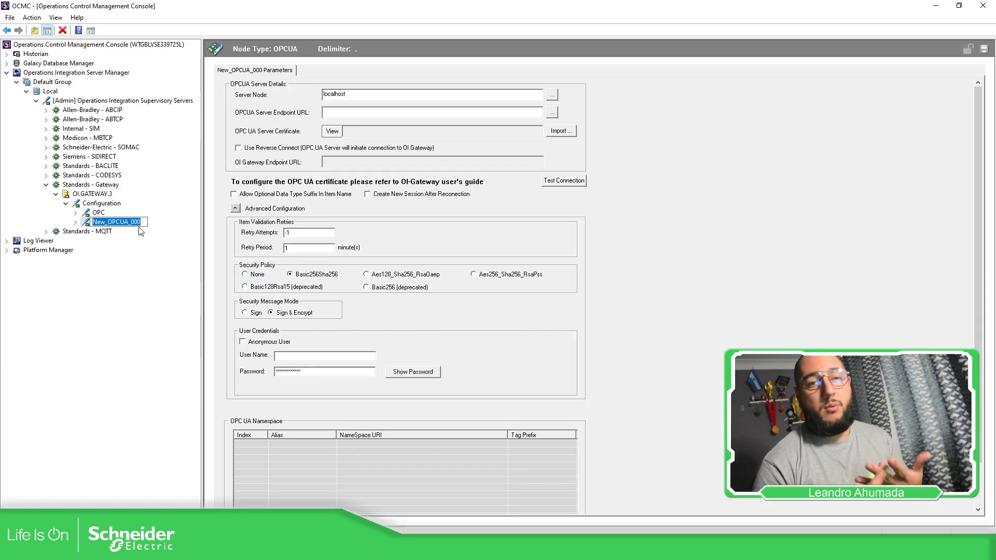
{"action": "type", "text": "My"}
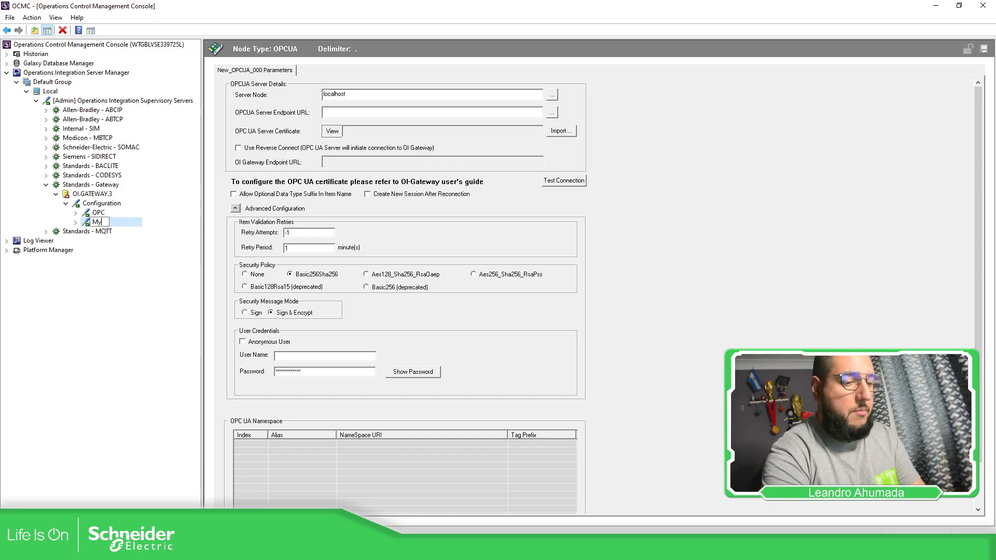
{"action": "type", "text": "M262"}
{"action": "key", "text": "Return"}
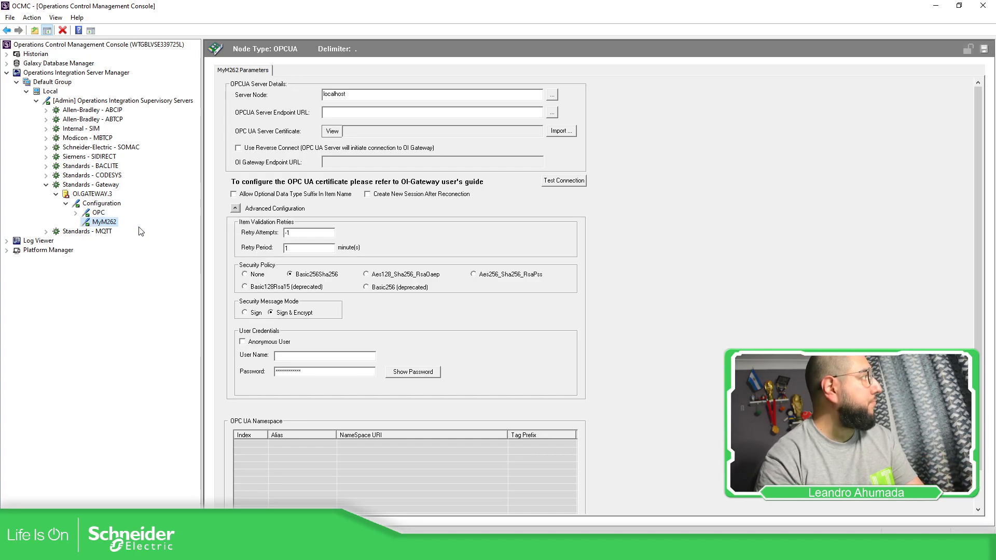
Step: Add an OPCUAGroup connection named MyGVLs under the MyM262 connection
{"action": "right_click", "coordinate": [112, 228]}
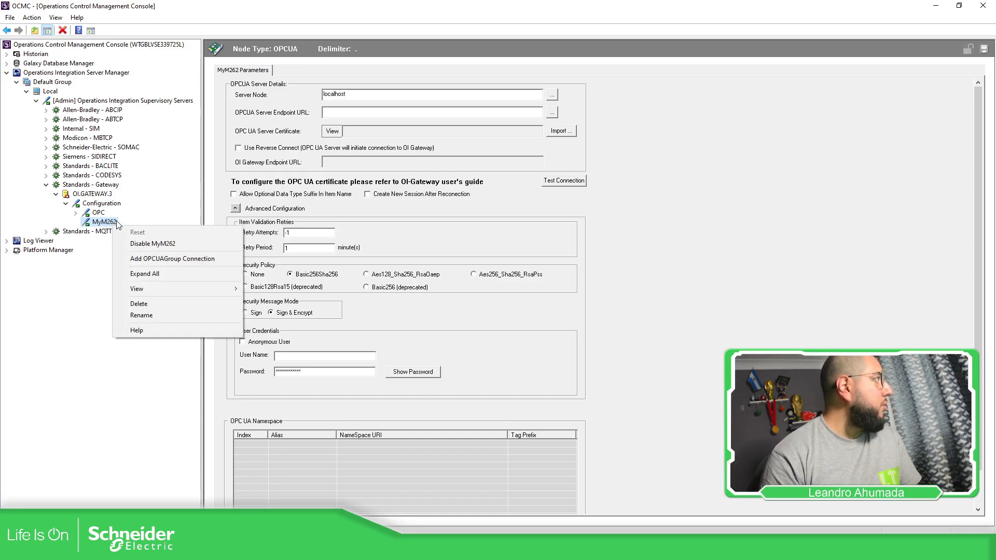
{"action": "left_click", "coordinate": [200, 260]}
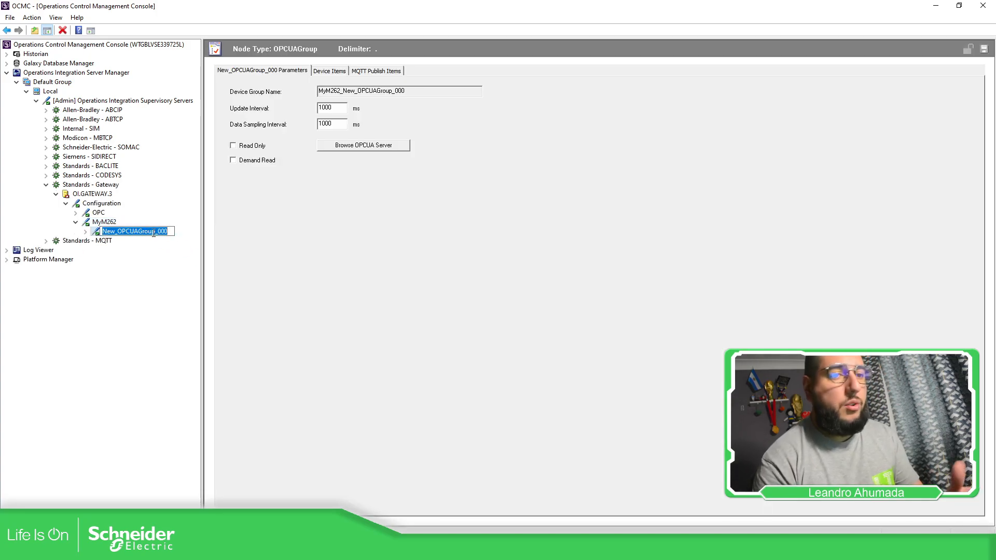
{"action": "type", "text": "MyGVLs"}
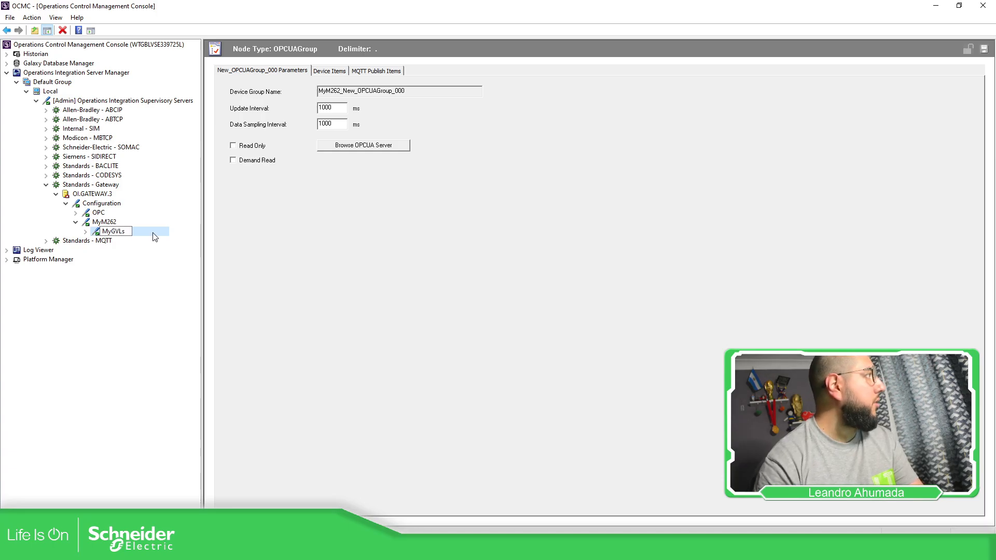
{"action": "key", "text": "Return"}
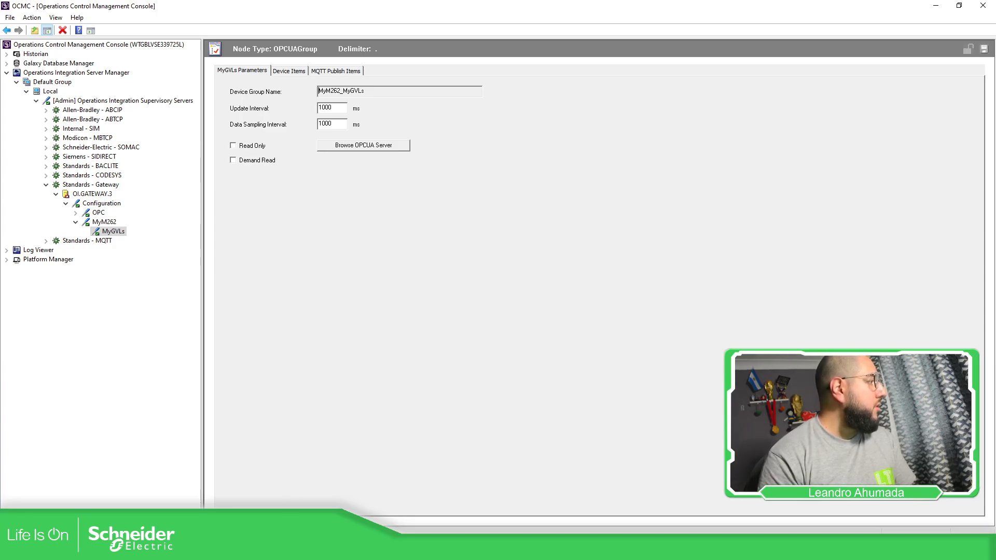
{"action": "key", "text": "alt+Tab"}
{"action": "left_click", "coordinate": [349, 546]}
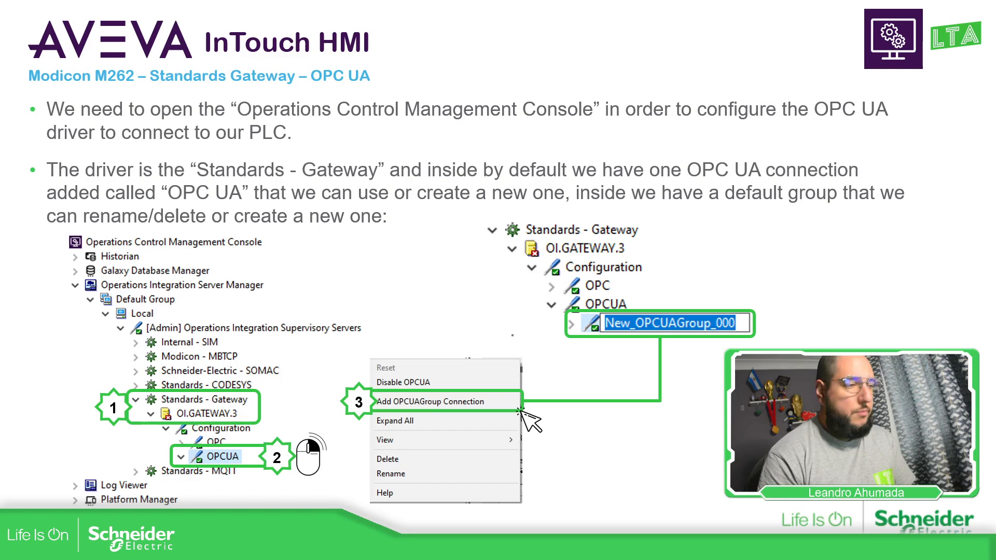
{"action": "left_click", "coordinate": [567, 326]}
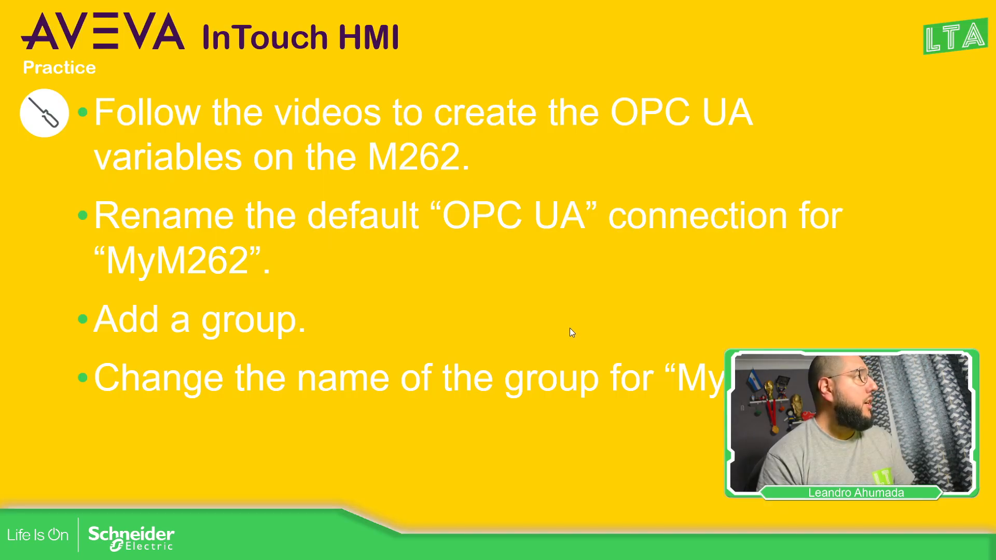
{"action": "left_click", "coordinate": [58, 542]}
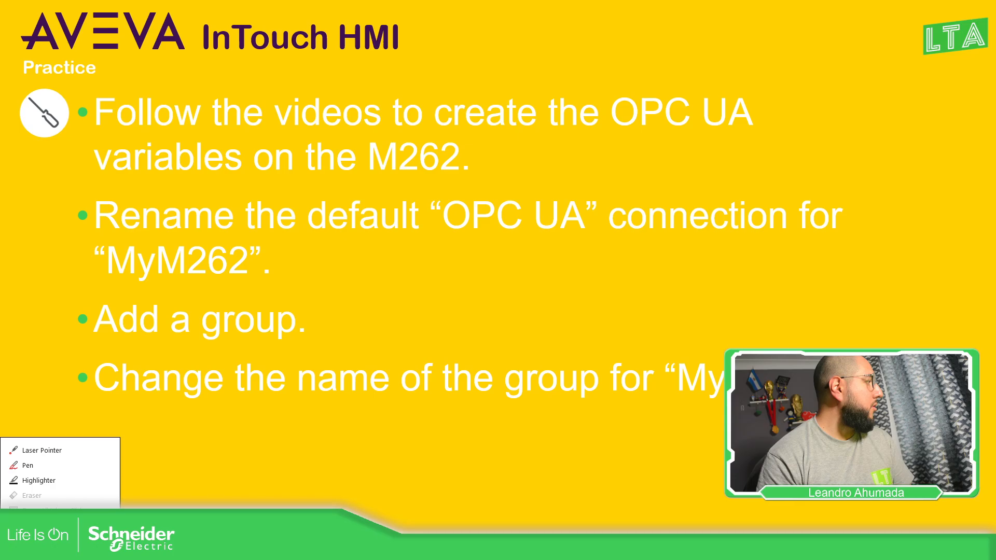
{"action": "left_click", "coordinate": [24, 468]}
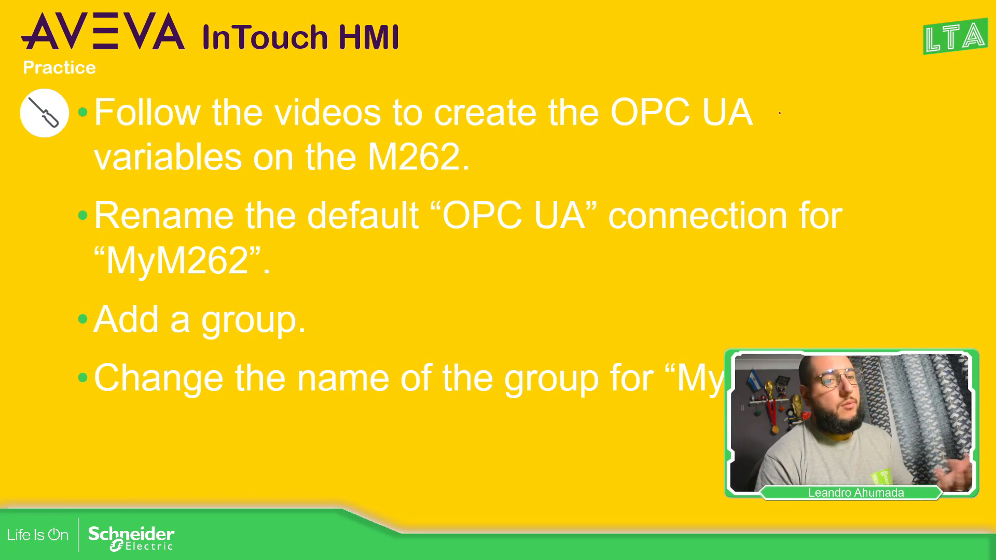
Step: Switch to Machine Expert Logic Builder and review the MyM262 controller's OPC UA security and server settings
{"action": "key", "text": "alt+Tab"}
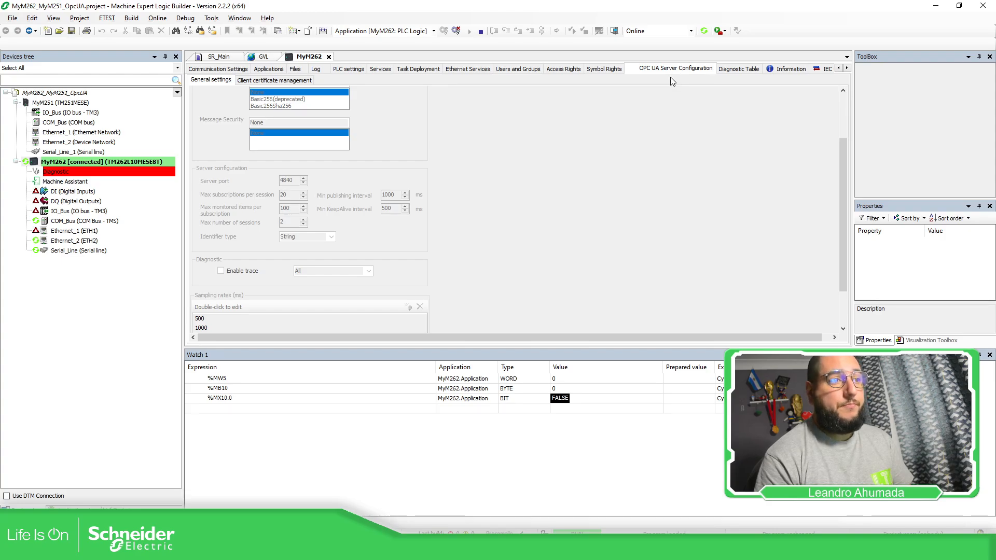
{"action": "scroll", "coordinate": [285, 125], "scroll_direction": "up", "scroll_amount": 2}
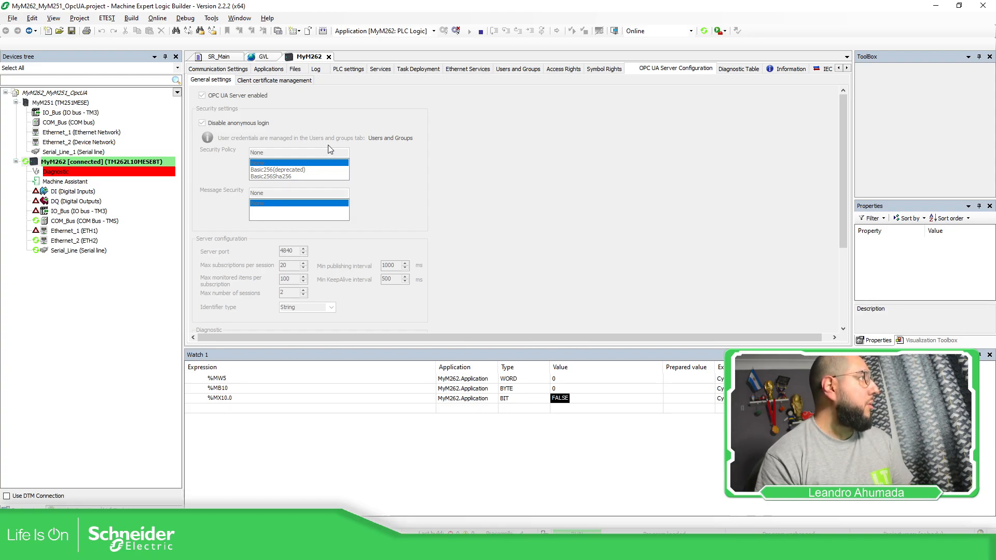
{"action": "scroll", "coordinate": [330, 137], "scroll_direction": "down", "scroll_amount": 3}
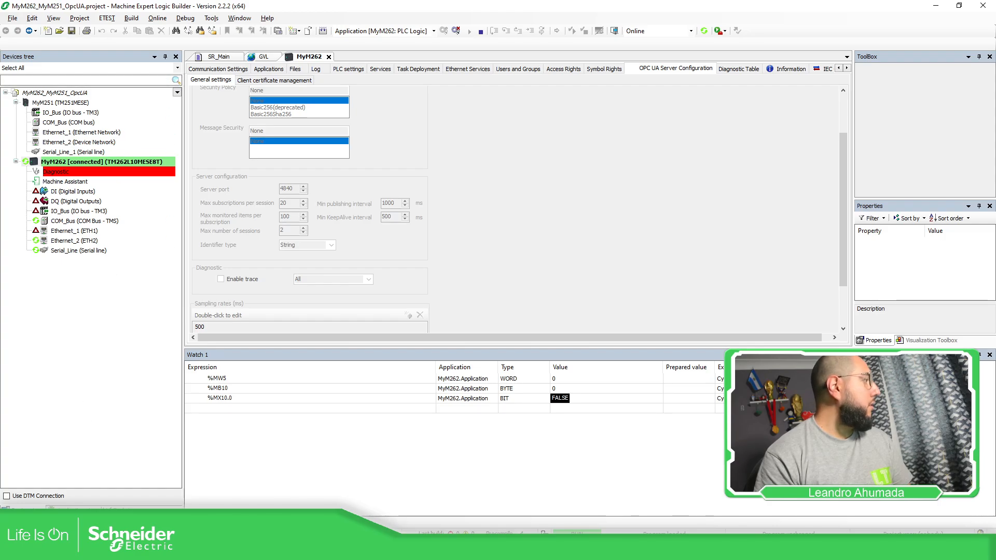
Step: Open the MyM262 application's symbol configuration and inspect the GVL symbols iCounter, xEnable and xReset, then view the SR_Main program
{"action": "left_click", "coordinate": [119, 510]}
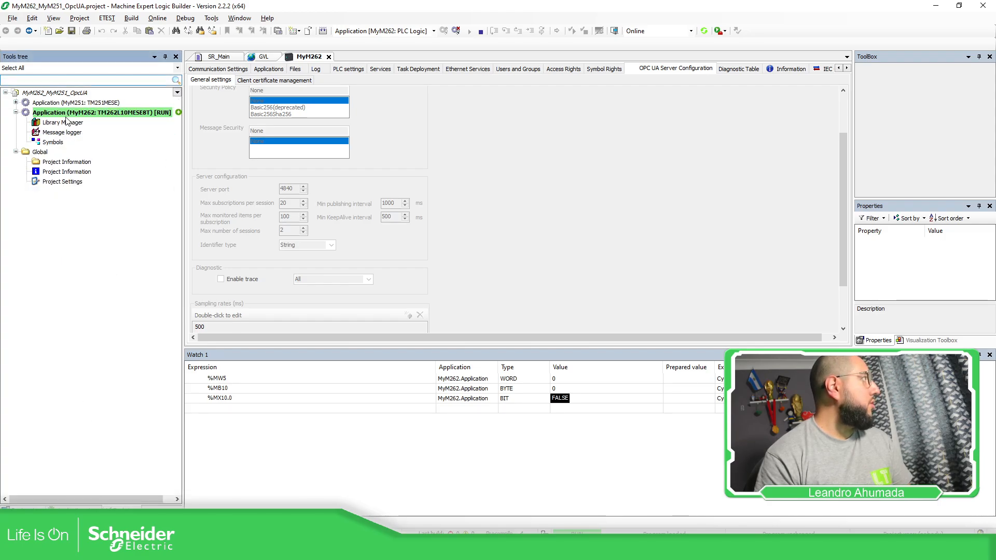
{"action": "left_click", "coordinate": [53, 142]}
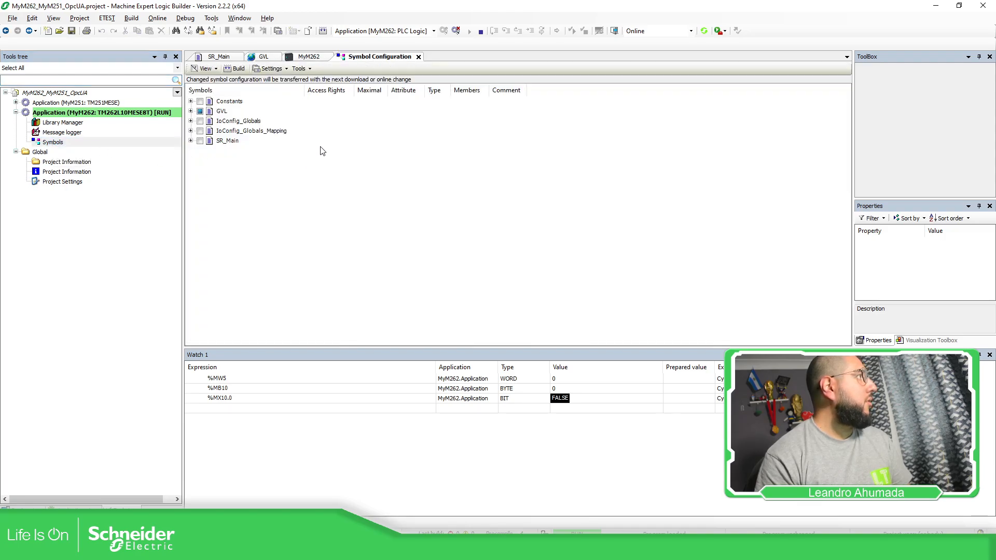
{"action": "left_click", "coordinate": [190, 111]}
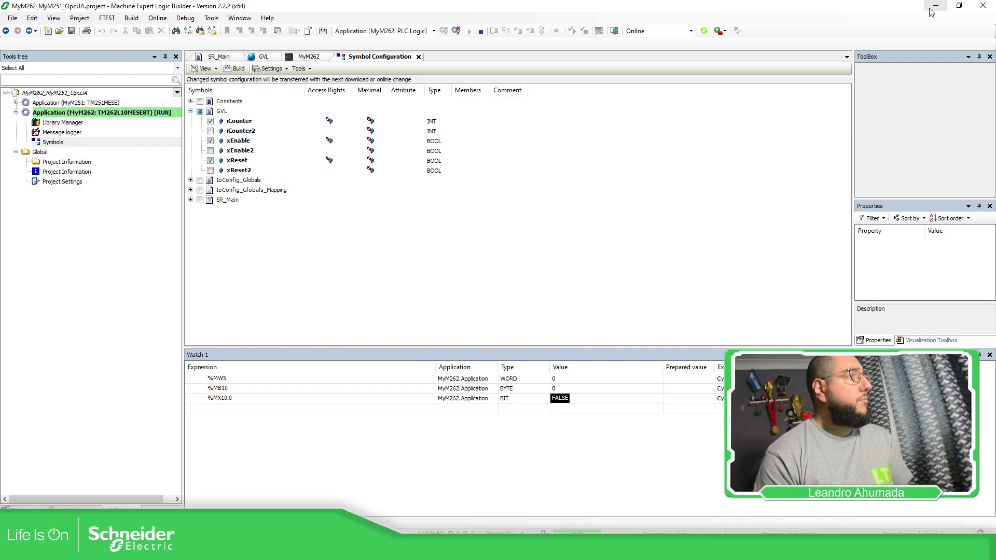
{"action": "left_click", "coordinate": [245, 121]}
{"action": "left_click", "coordinate": [239, 143]}
{"action": "left_click", "coordinate": [244, 161]}
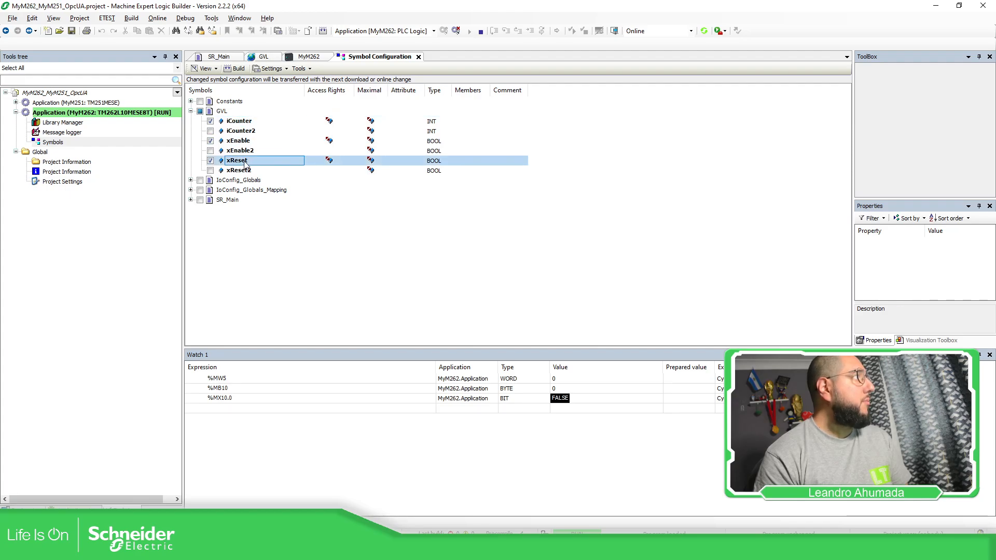
{"action": "left_click", "coordinate": [224, 57]}
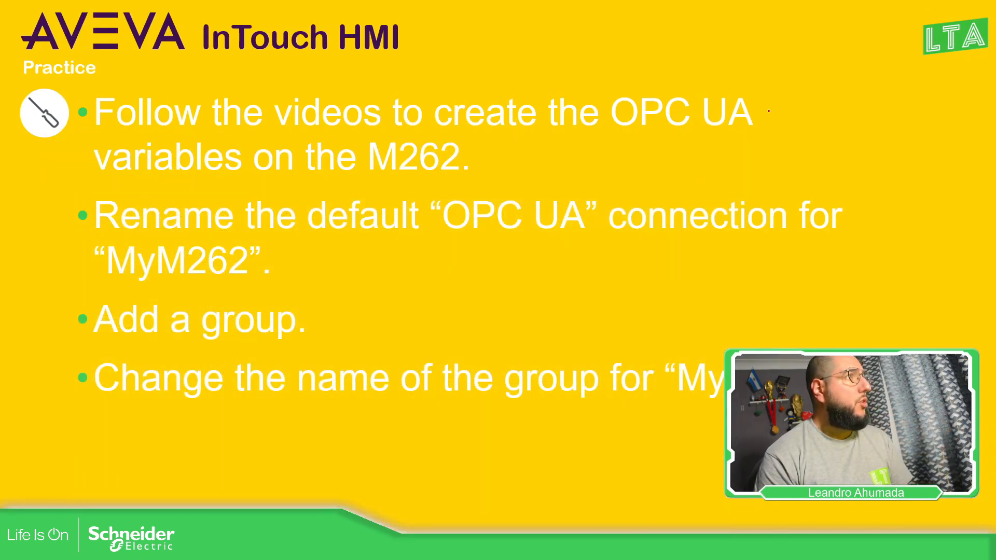
{"action": "left_click_drag", "start_coordinate": [769, 111], "coordinate": [796, 100]}
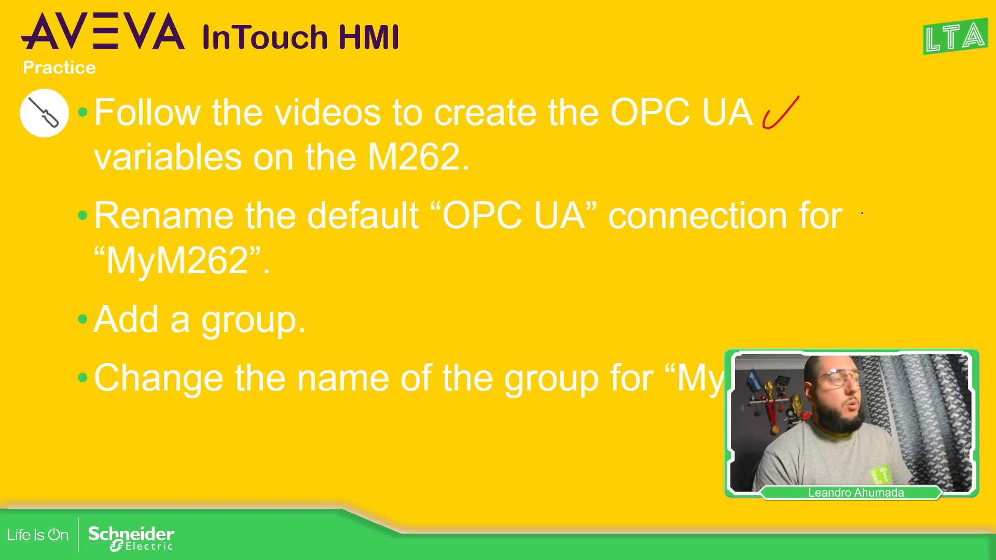
{"action": "mouse_move", "coordinate": [860, 211]}
{"action": "left_mouse_down"}
{"action": "mouse_move", "coordinate": [859, 223]}
{"action": "mouse_move", "coordinate": [894, 177]}
{"action": "left_mouse_up"}
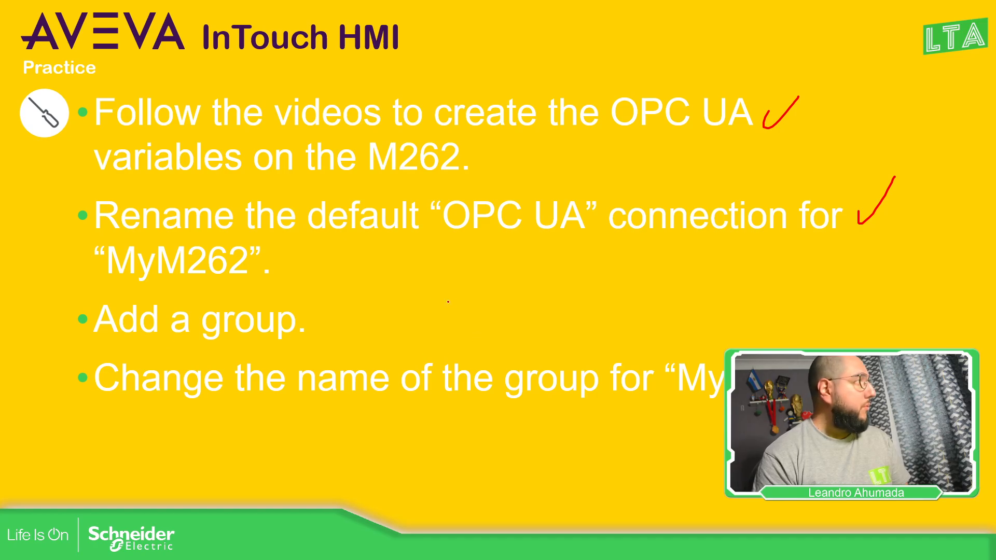
{"action": "left_click_drag", "start_coordinate": [317, 315], "coordinate": [361, 307]}
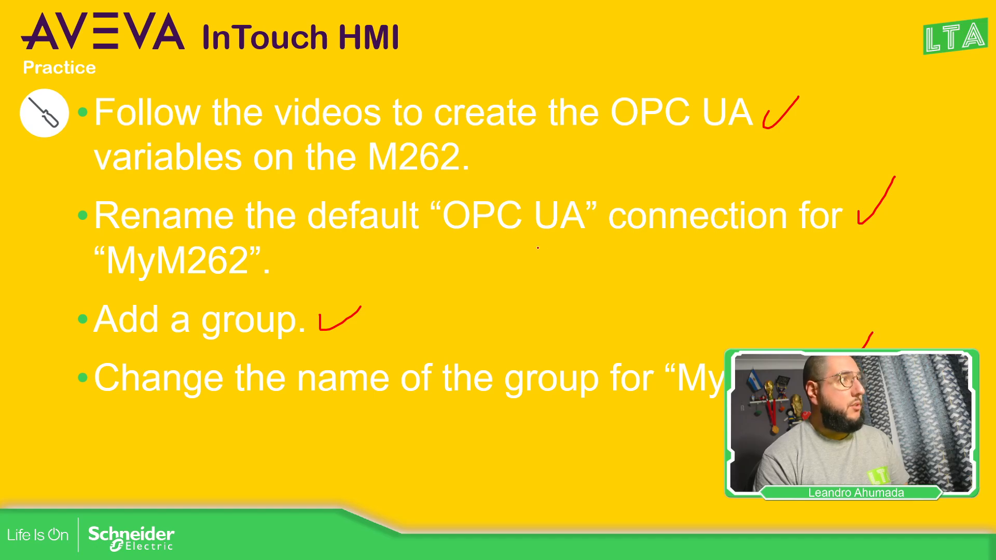
{"action": "key", "text": "Right"}
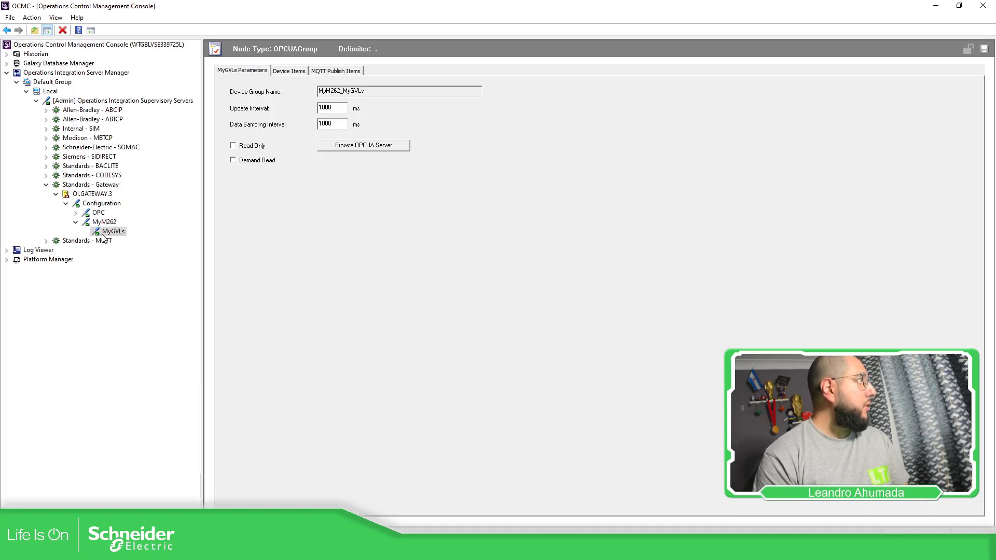
Step: Set the MyM262 connection's OPCUA server endpoint URL to opc.tcp://192.168.1.62:4840
{"action": "left_click", "coordinate": [106, 223]}
{"action": "left_click", "coordinate": [114, 236]}
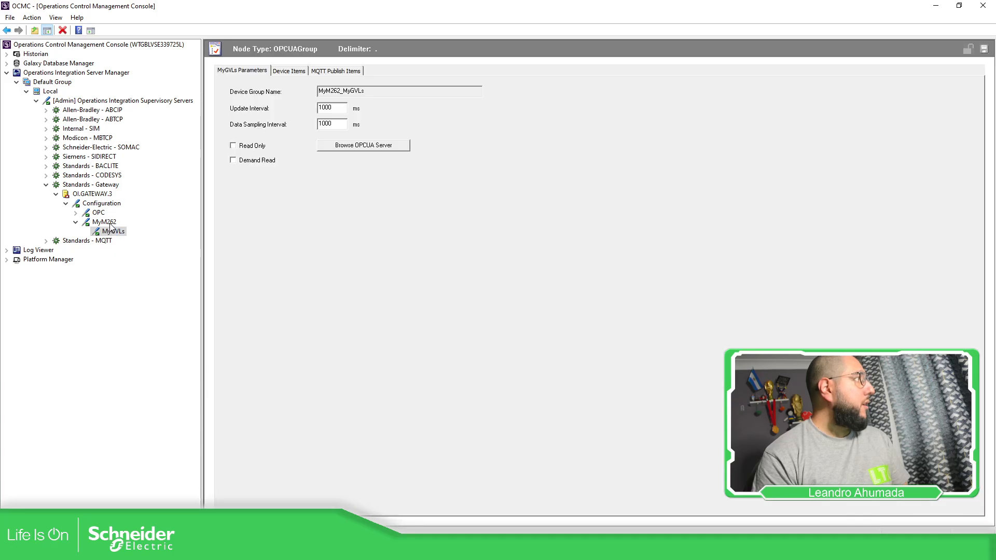
{"action": "left_click", "coordinate": [110, 223]}
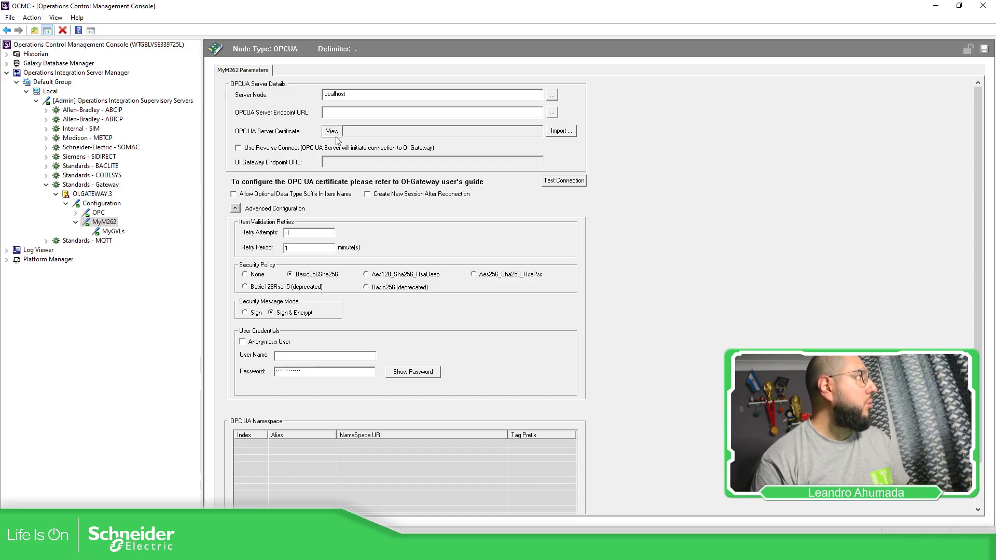
{"action": "left_click", "coordinate": [336, 115]}
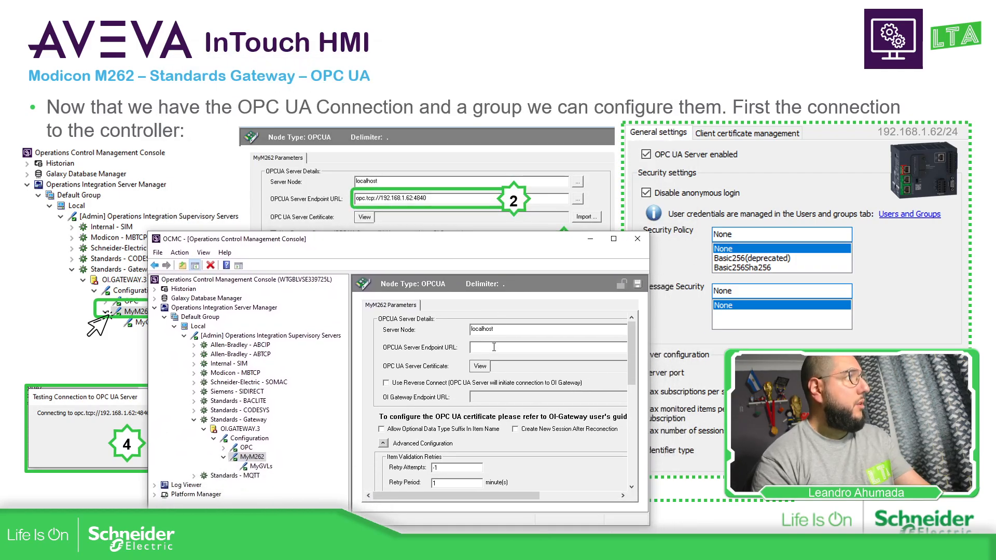
{"action": "type", "text": "opc.tc"}
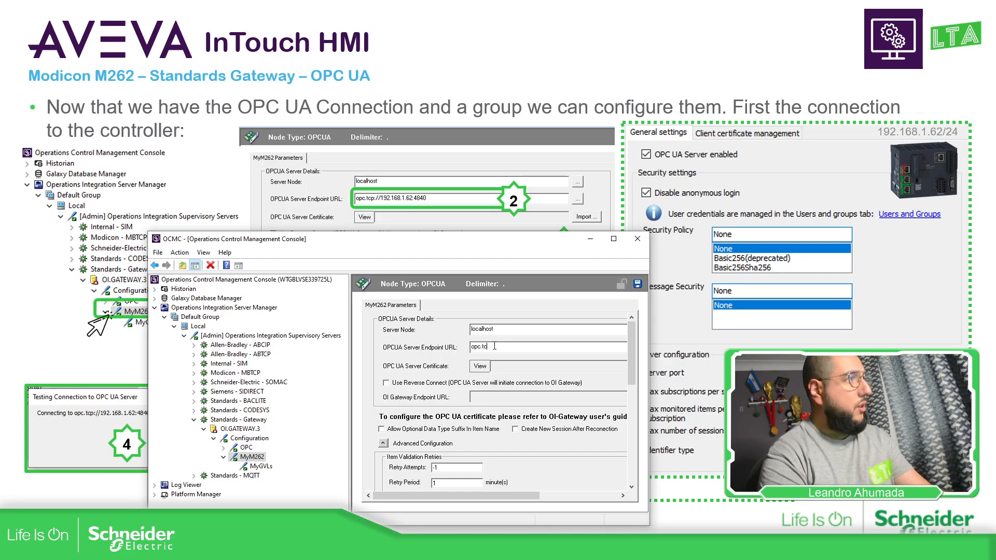
{"action": "type", "text": "p"}
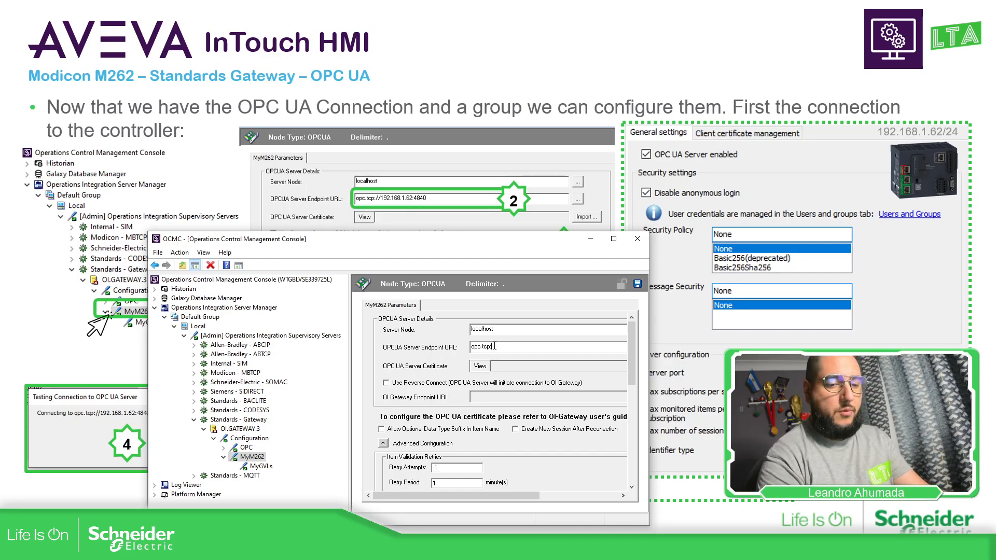
{"action": "type", "text": "://192.1"}
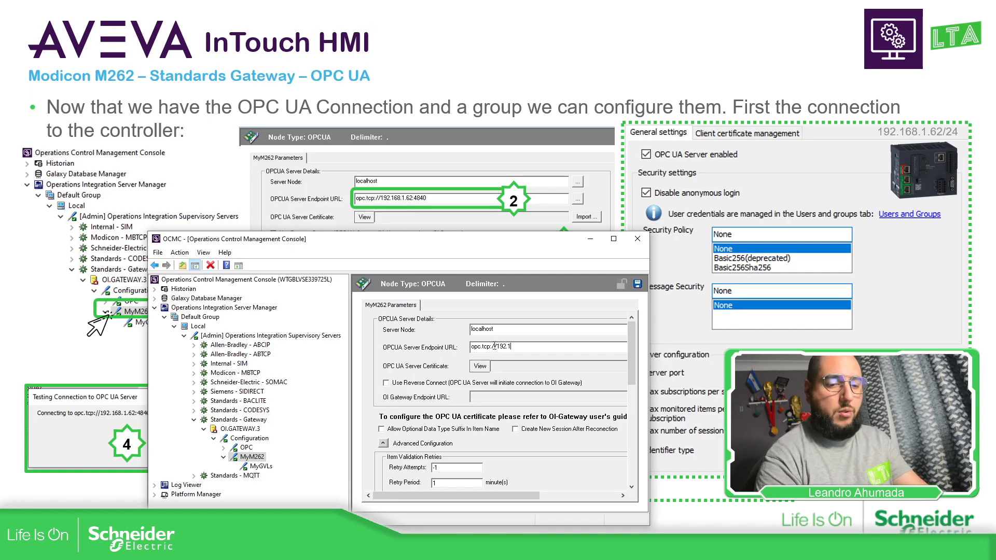
{"action": "type", "text": "68.1.62"}
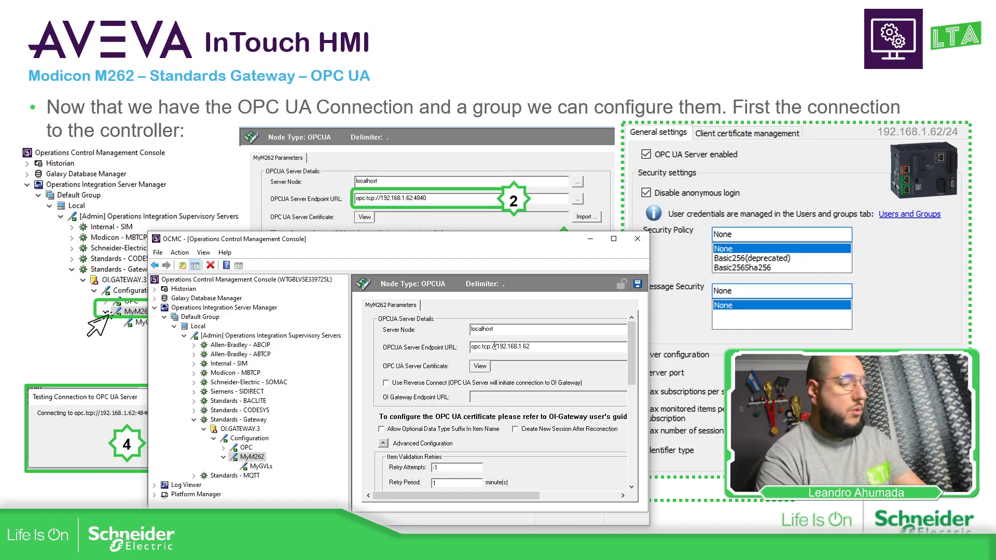
{"action": "type", "text": ":4840"}
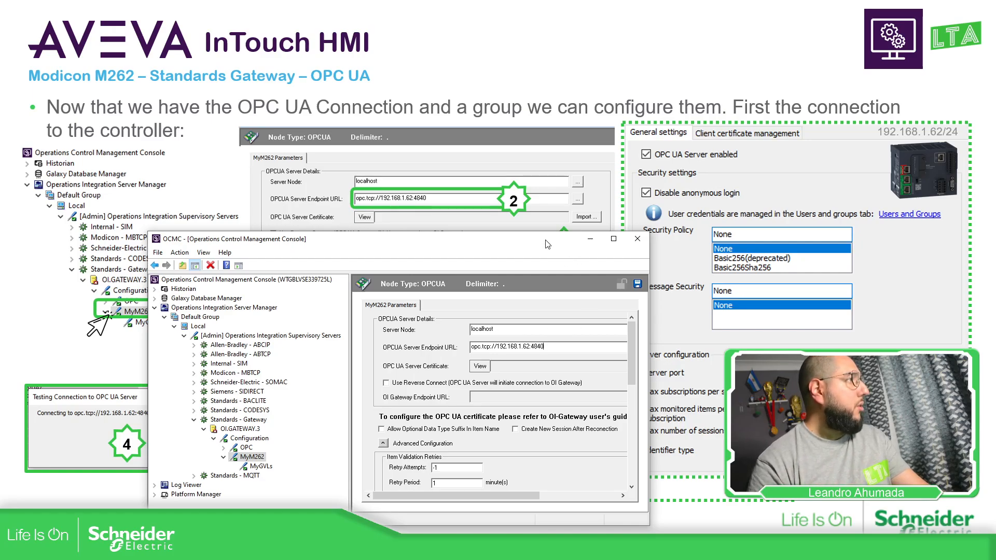
Step: Set the MyM262 connection's security policy to None and enter the user name Administrator with the account password
{"action": "left_click_drag", "start_coordinate": [545, 240], "coordinate": [507, 141]}
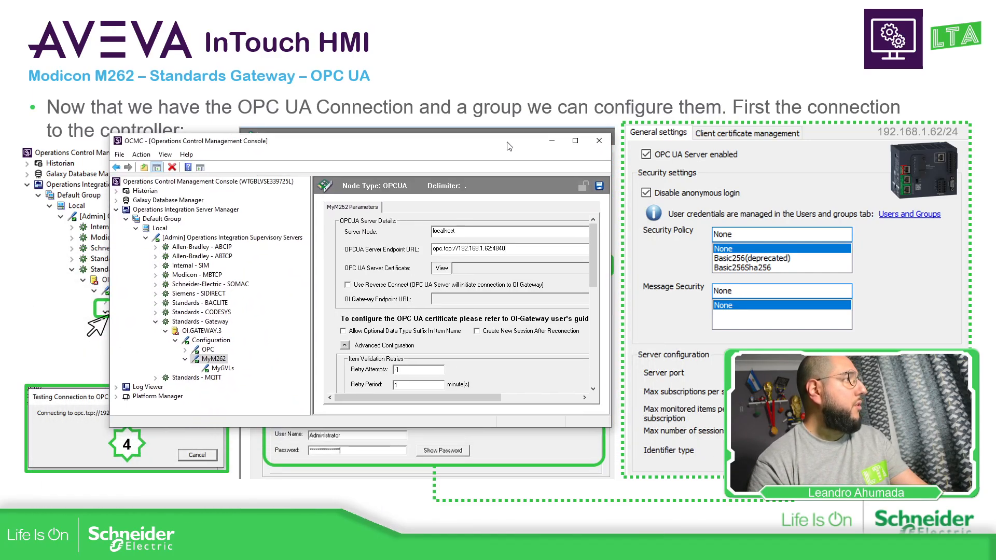
{"action": "left_click", "coordinate": [573, 140]}
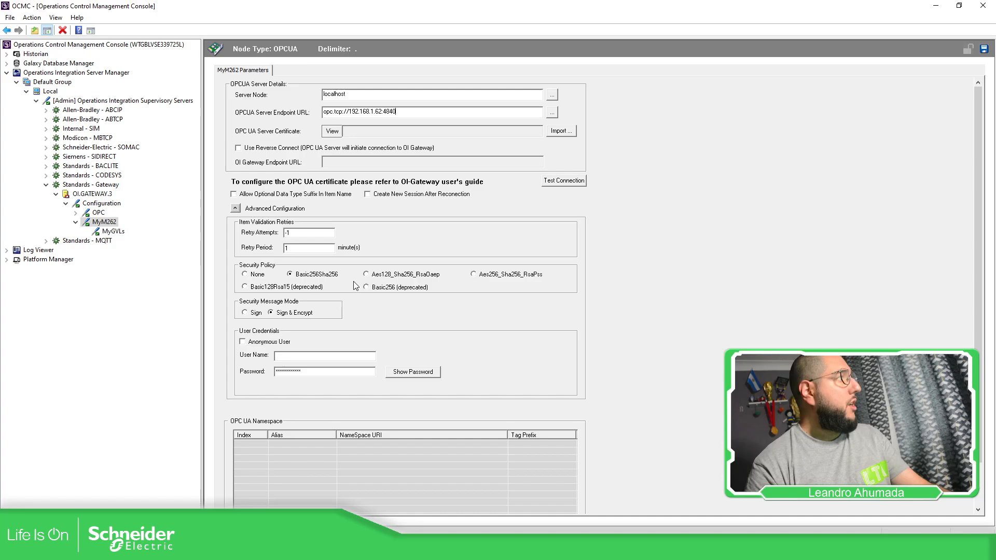
{"action": "left_click", "coordinate": [244, 274]}
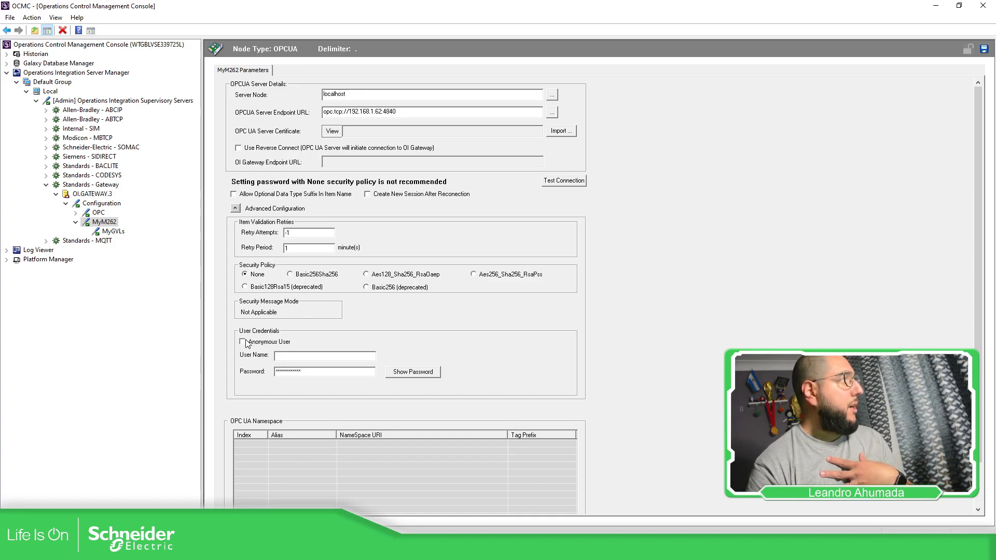
{"action": "left_click", "coordinate": [303, 355]}
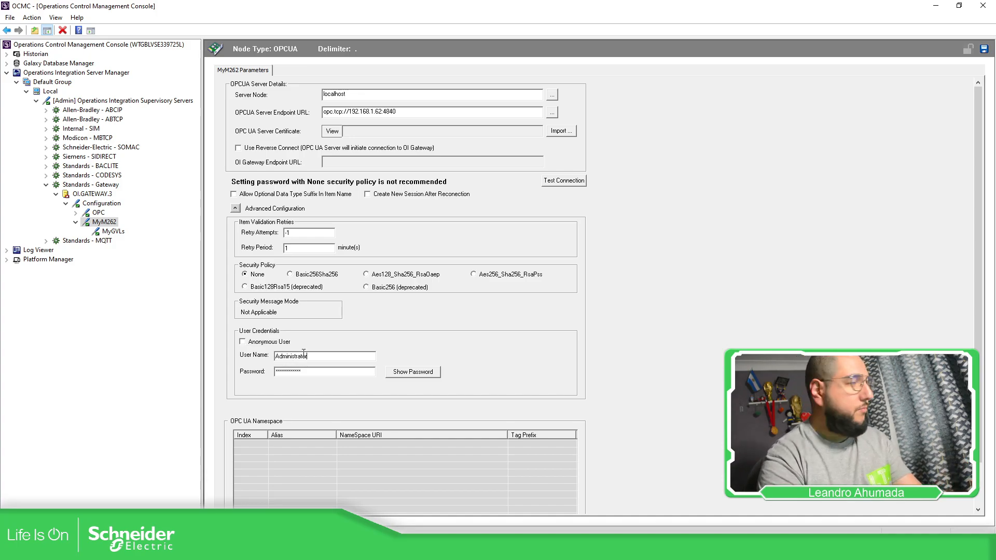
{"action": "key", "text": "Tab"}
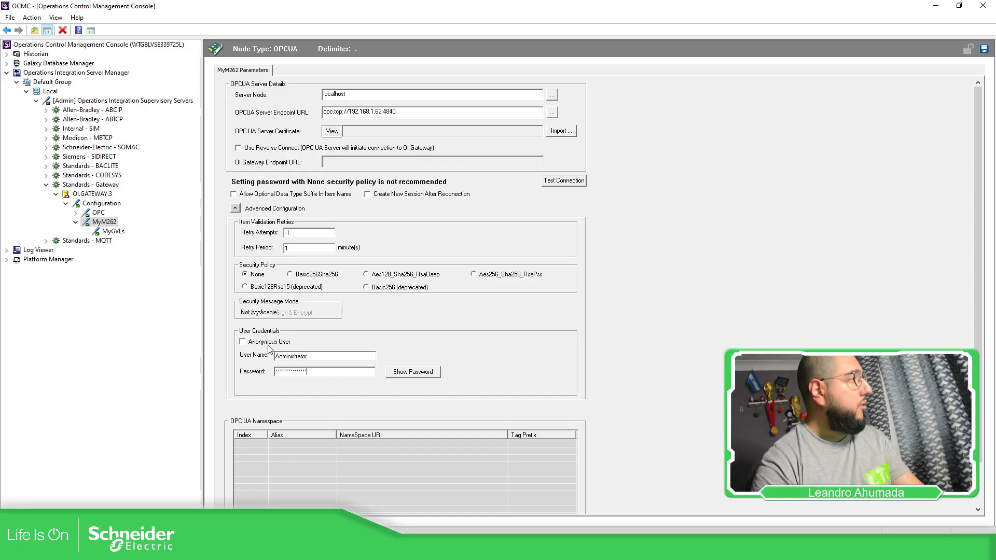
{"action": "left_click", "coordinate": [412, 376]}
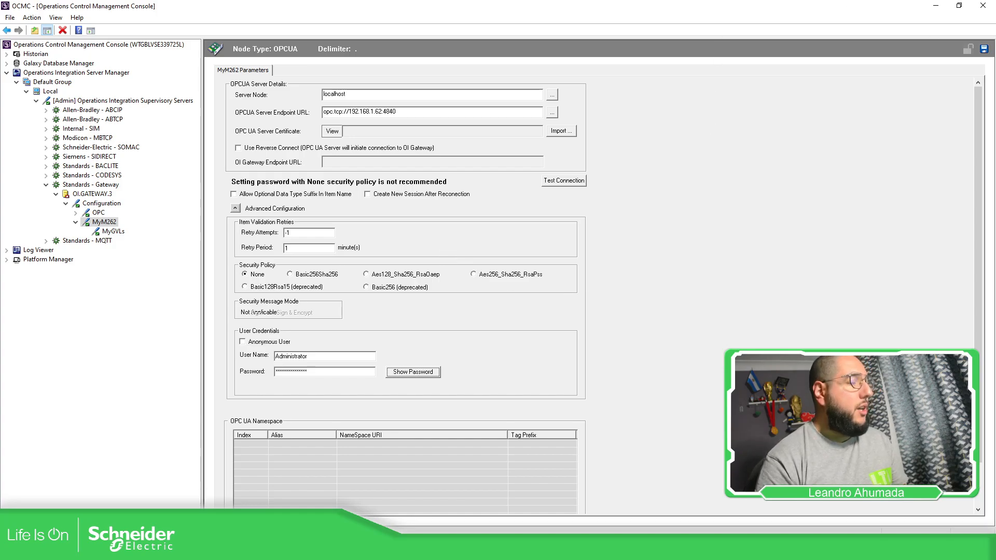
Step: Test the MyM262 connection to the OPC UA server, then open the MyGVLs group and save the configuration changes
{"action": "key", "text": "alt+Tab"}
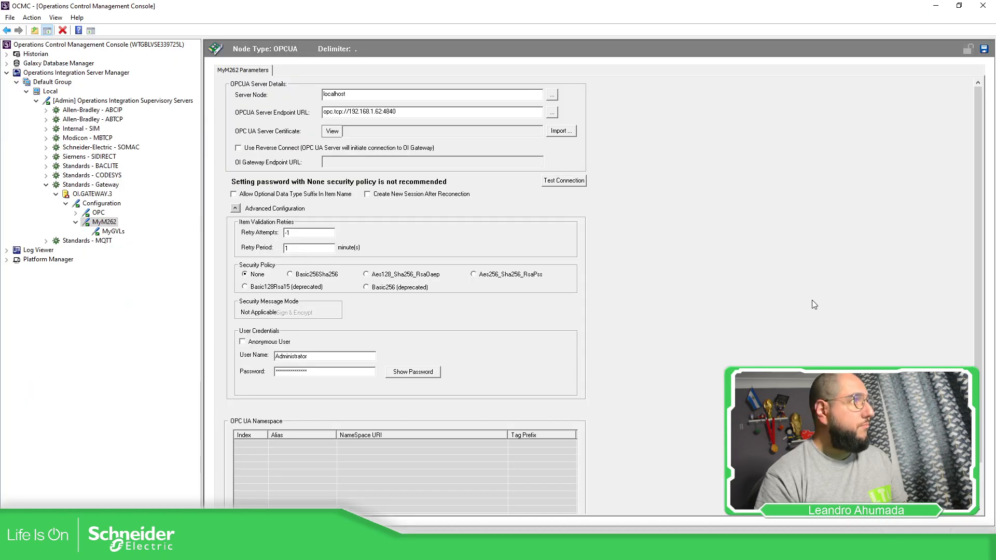
{"action": "left_click", "coordinate": [580, 182]}
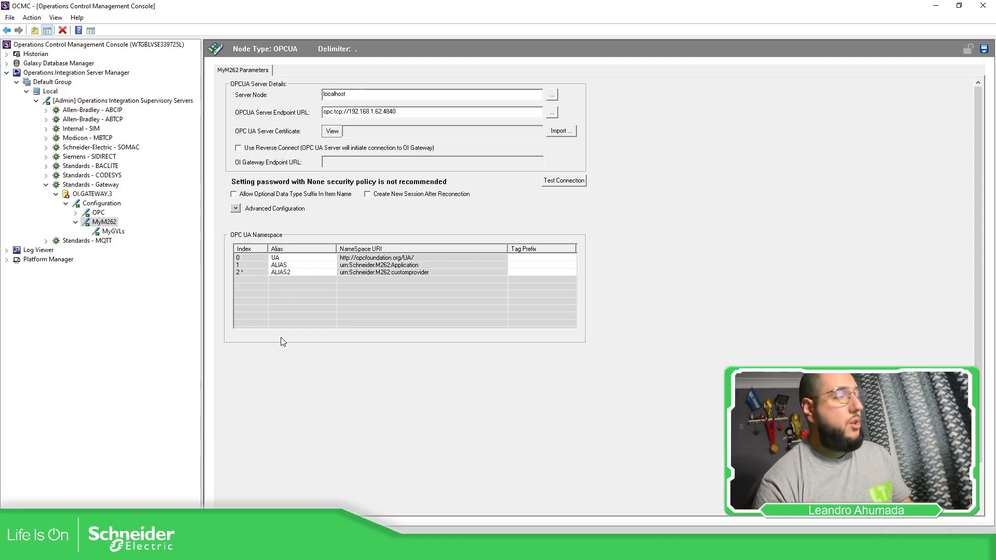
{"action": "left_click", "coordinate": [111, 232]}
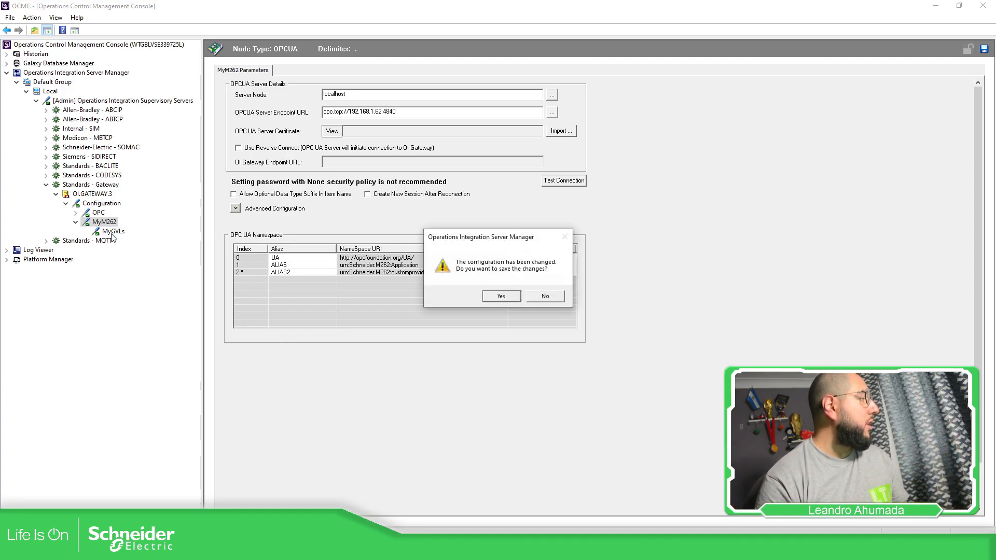
{"action": "left_click", "coordinate": [510, 298]}
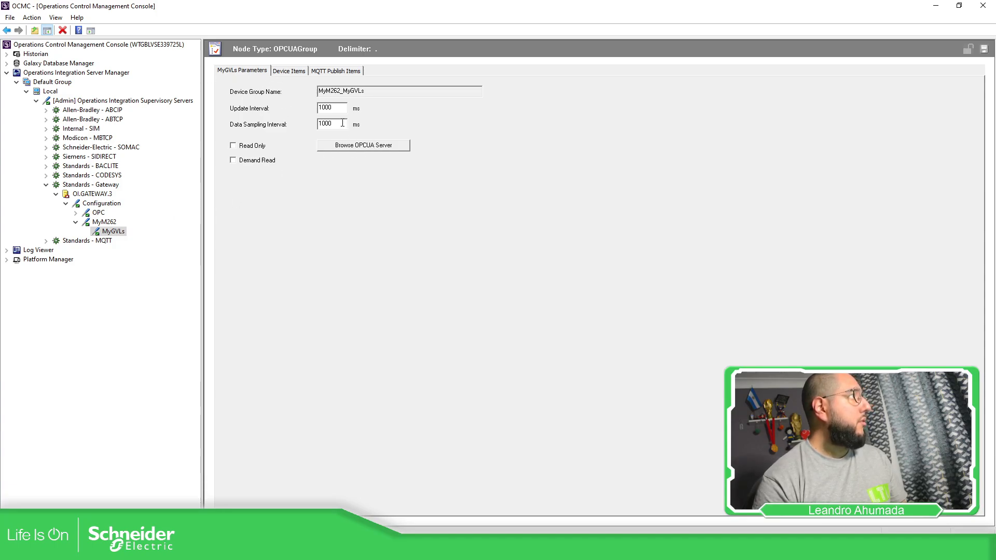
Step: Browse the OPC UA server from the MyGVLs group and add all the Application GVL tags, iCounter, xEnable and xReset
{"action": "left_click", "coordinate": [381, 149]}
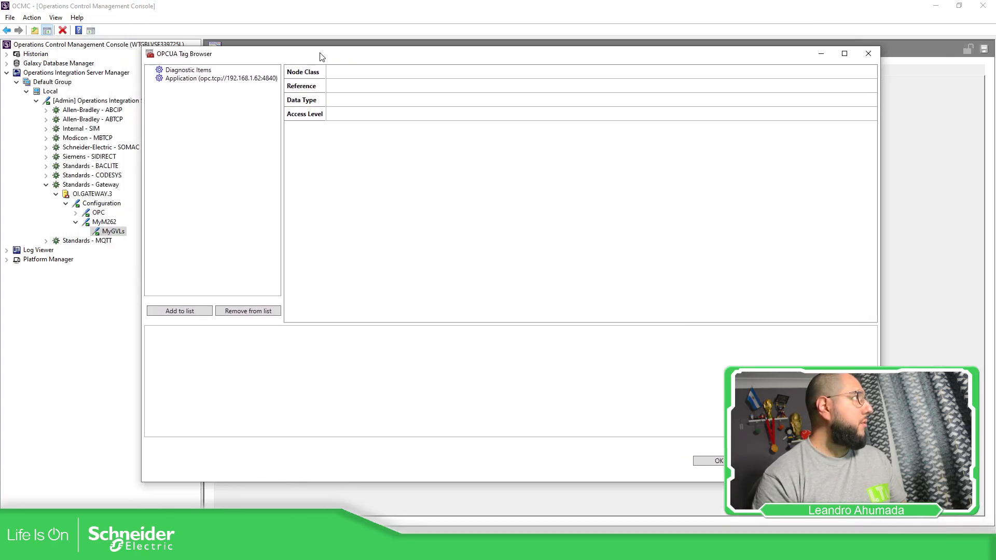
{"action": "left_click_drag", "start_coordinate": [148, 46], "coordinate": [303, 152]}
{"action": "left_click_drag", "start_coordinate": [426, 160], "coordinate": [302, 91]}
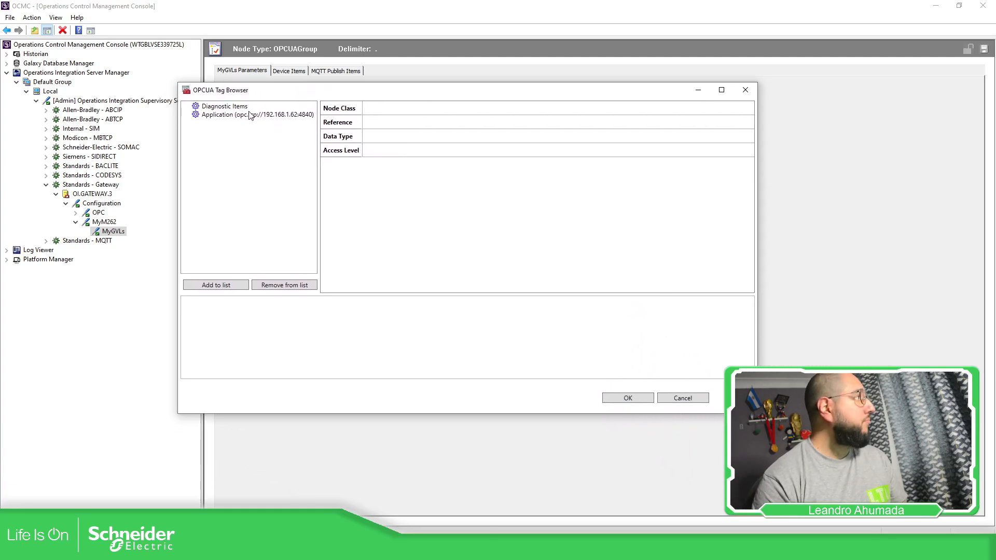
{"action": "left_click", "coordinate": [203, 116]}
{"action": "left_click", "coordinate": [187, 115]}
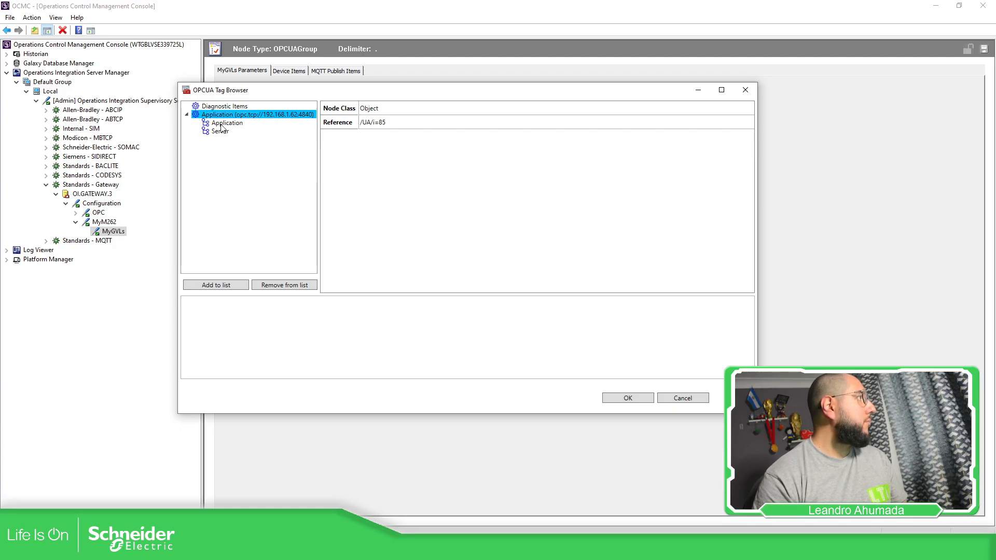
{"action": "left_click", "coordinate": [204, 126]}
{"action": "left_click", "coordinate": [198, 123]}
{"action": "left_click", "coordinate": [201, 132]}
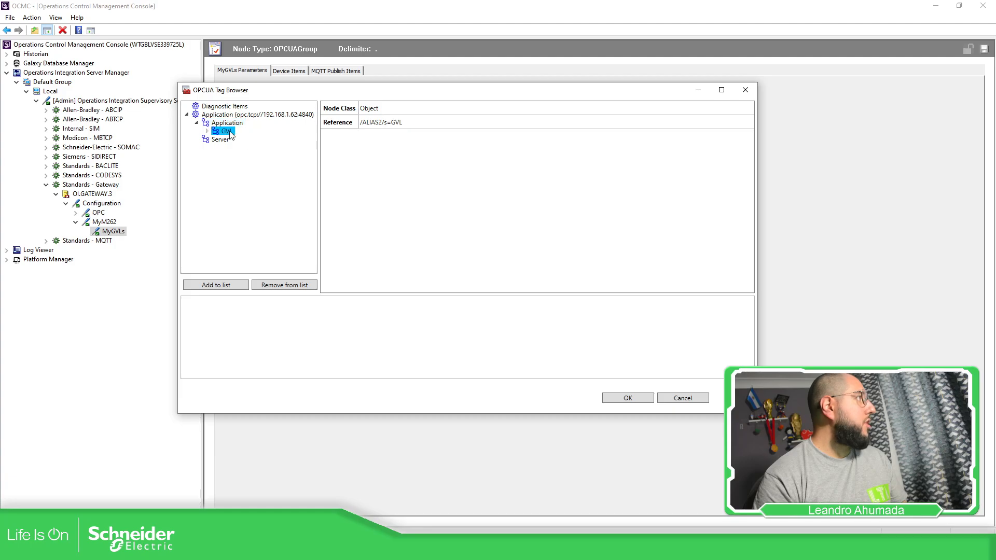
{"action": "left_click", "coordinate": [207, 132]}
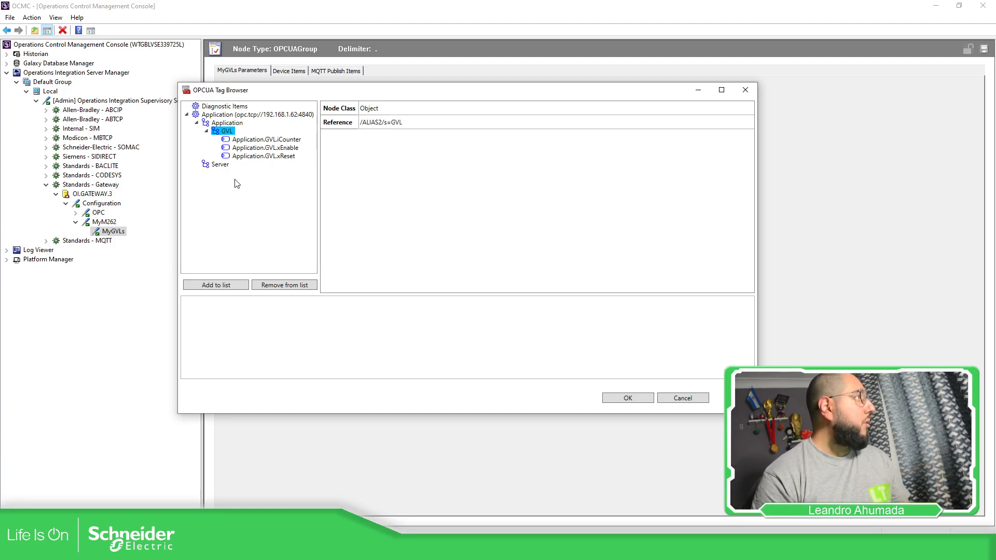
{"action": "left_click", "coordinate": [220, 287]}
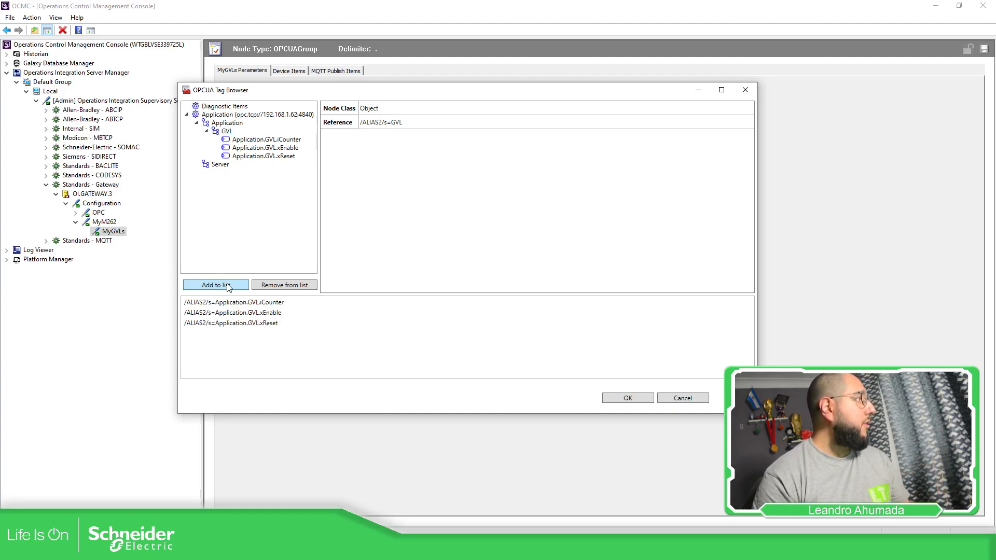
{"action": "left_click", "coordinate": [612, 399]}
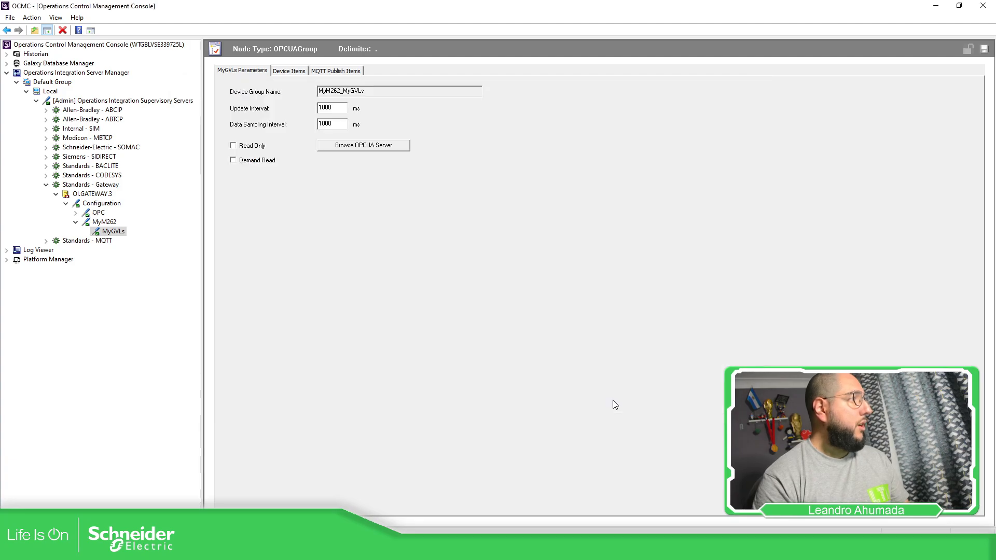
Step: Rename the iCounter entry in the MyGVLs device items to M262_iCounter
{"action": "left_click", "coordinate": [290, 71]}
{"action": "left_click", "coordinate": [311, 161]}
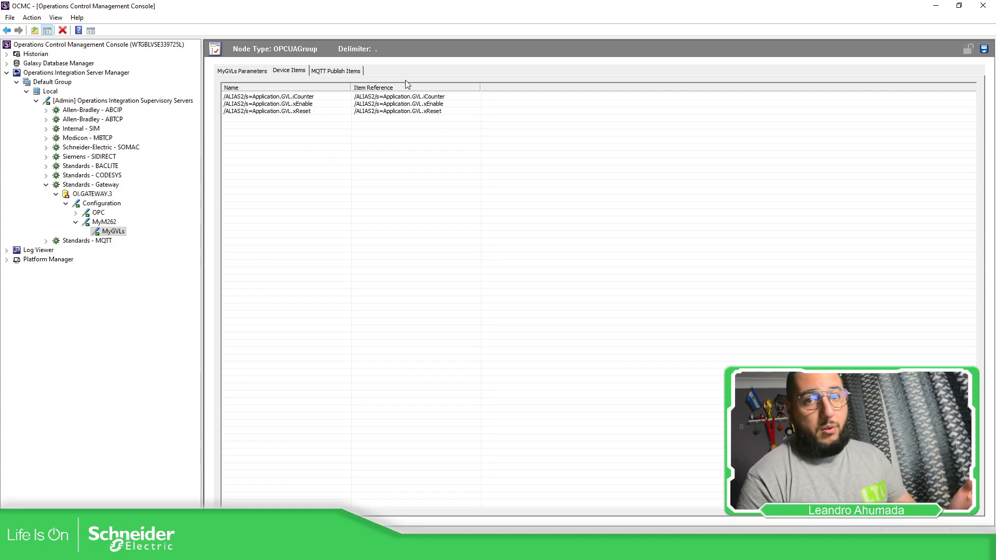
{"action": "left_click", "coordinate": [295, 99]}
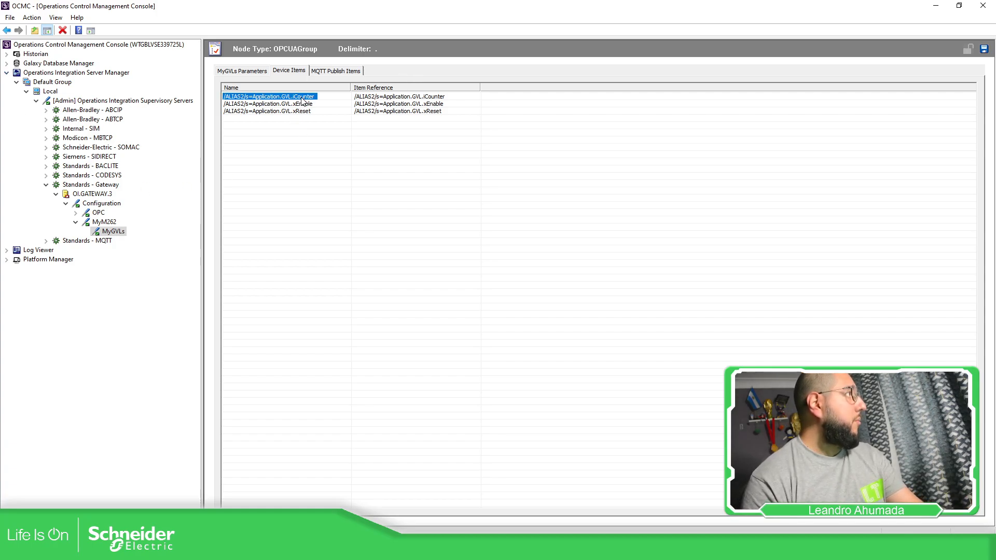
{"action": "left_click", "coordinate": [307, 111]}
{"action": "left_click", "coordinate": [294, 97]}
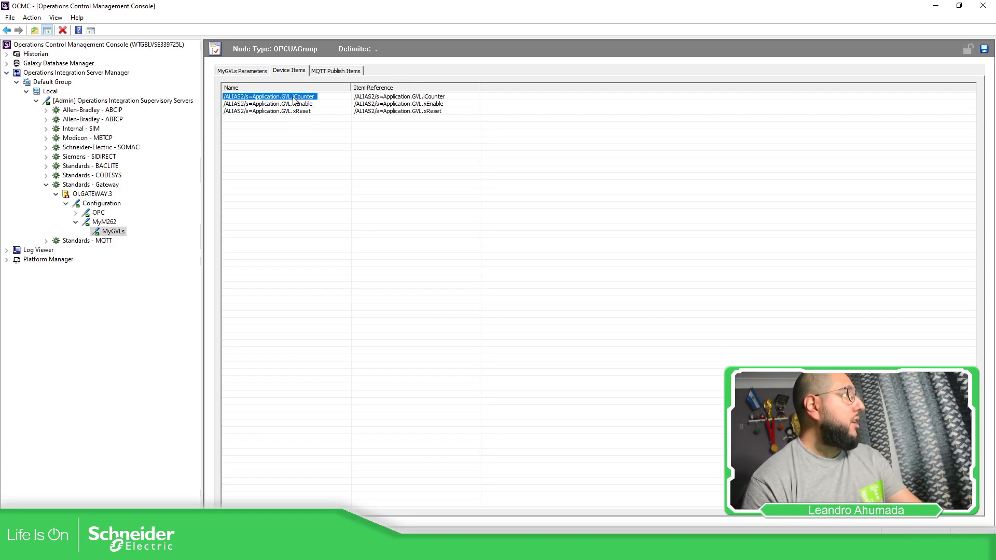
{"action": "left_click", "coordinate": [294, 97]}
{"action": "left_click_drag", "start_coordinate": [294, 97], "coordinate": [231, 97]}
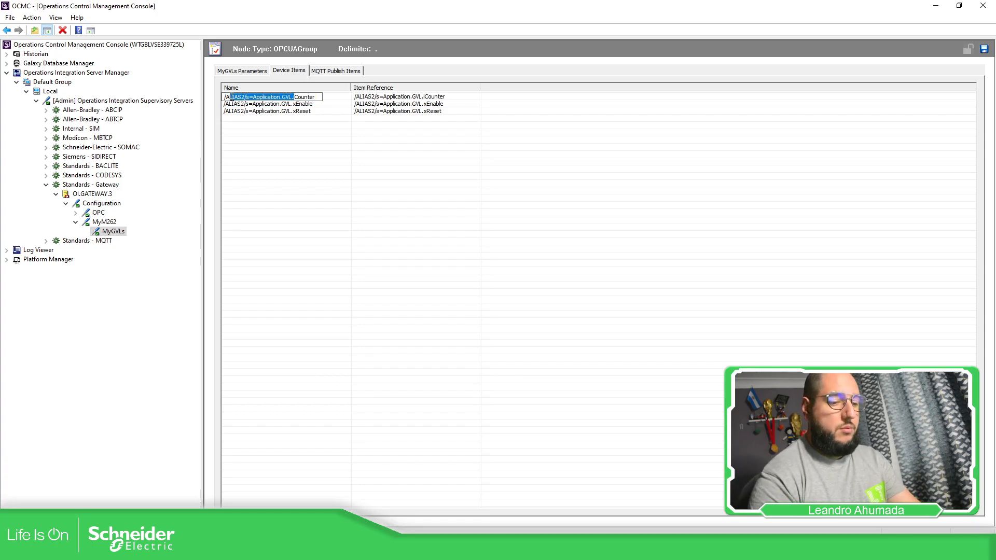
{"action": "type", "text": "M262_"}
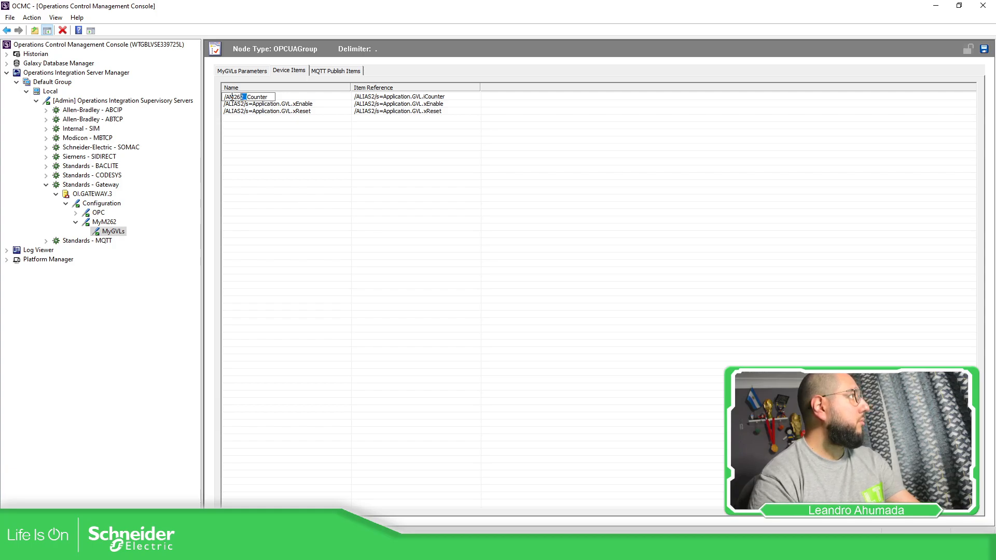
{"action": "key", "text": "shift+Left"}
{"action": "key", "text": "shift+Left"}
{"action": "key", "text": "shift+Left"}
{"action": "key", "text": "shift+Left"}
{"action": "key", "text": "shift+Left"}
{"action": "type", "text": "M262"}
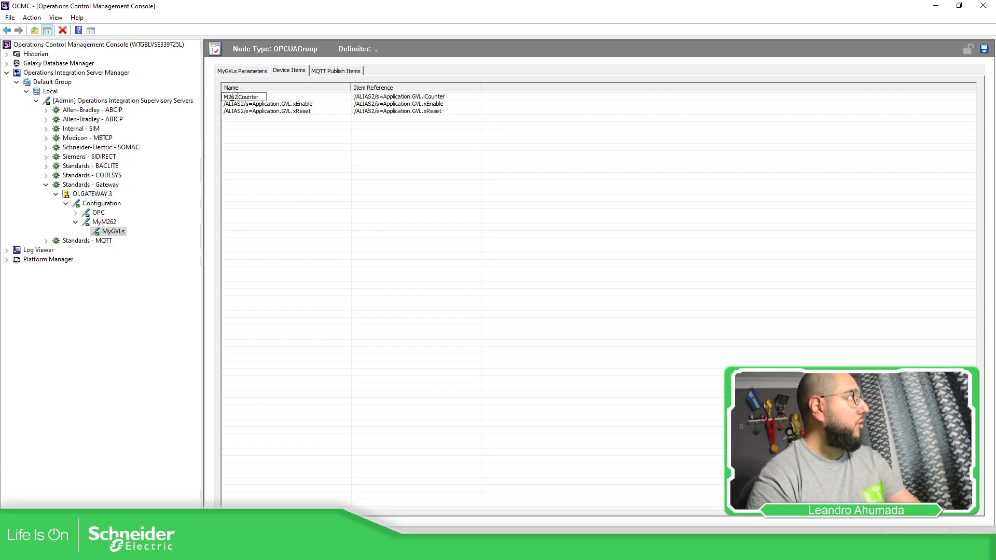
{"action": "type", "text": "_"}
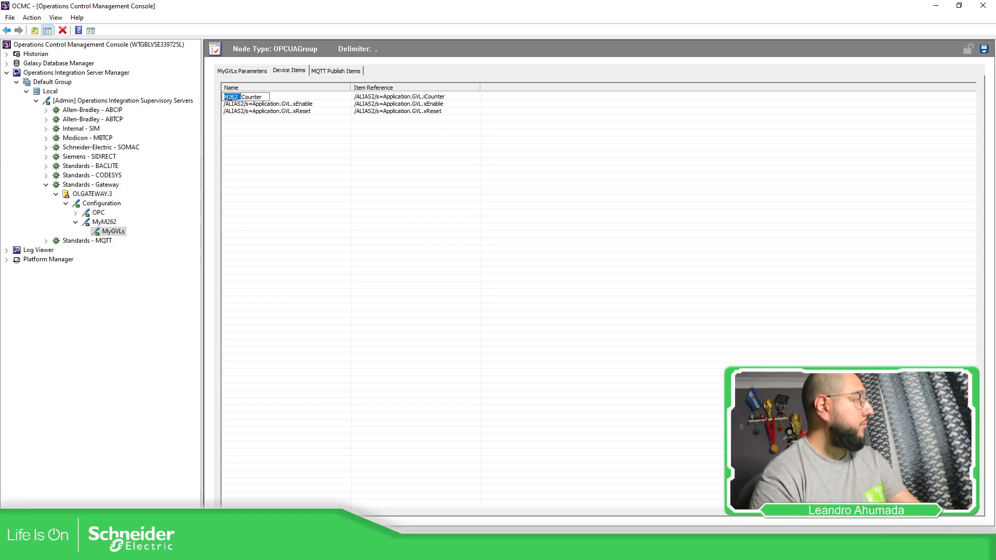
{"action": "key", "text": "Return"}
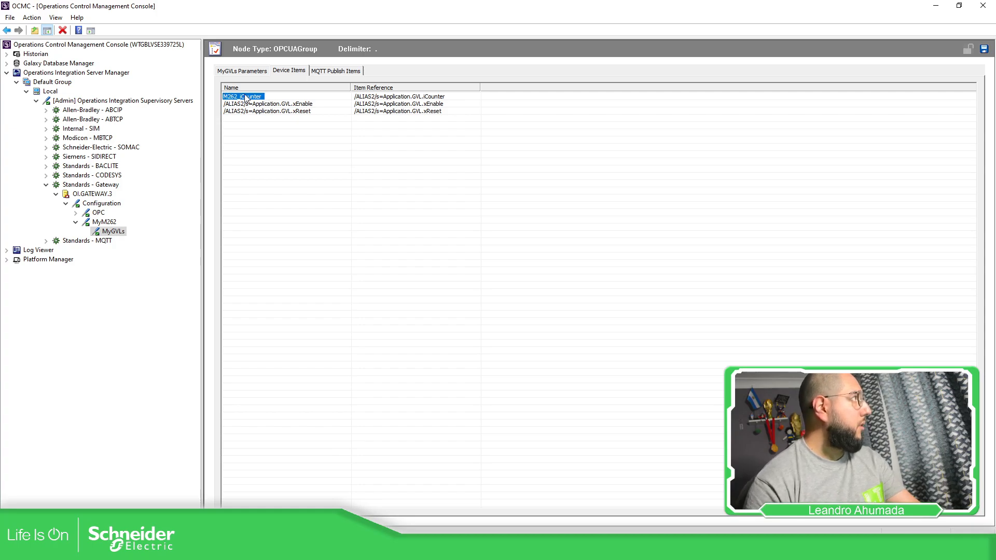
Step: Rename the xEnable entry in the MyGVLs device items to M262_xEnable
{"action": "left_click", "coordinate": [290, 100]}
{"action": "double_click", "coordinate": [301, 105]}
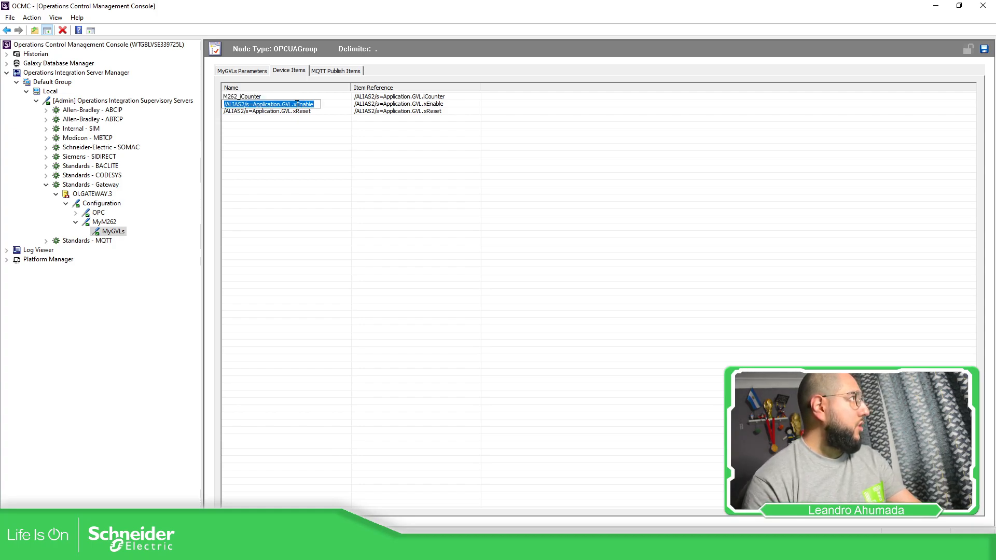
{"action": "left_click_drag", "start_coordinate": [293, 104], "coordinate": [155, 109]}
{"action": "type", "text": "M262_"}
{"action": "key", "text": "Return"}
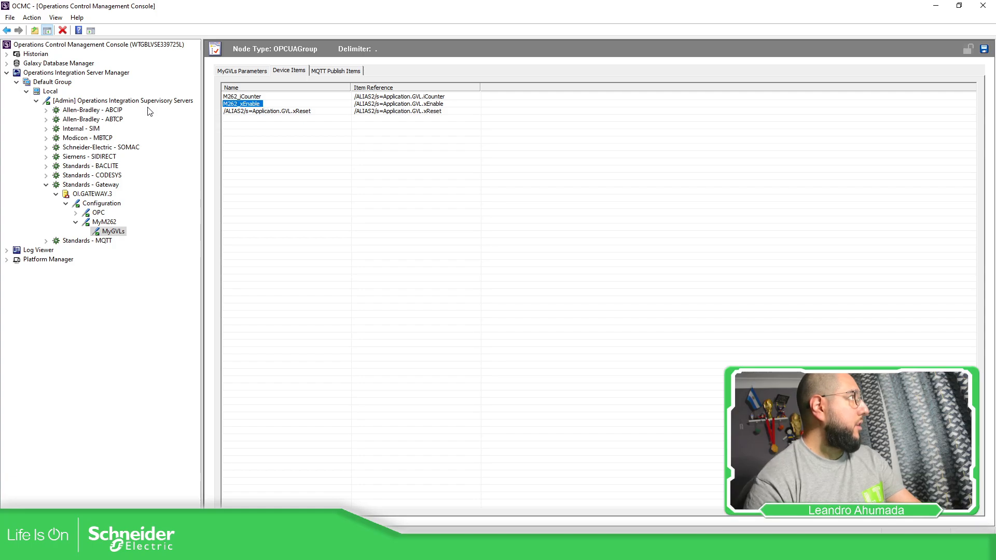
Step: Rename the xReset entry in the MyGVLs device items to M262_xReset and save the configuration
{"action": "left_click", "coordinate": [273, 111]}
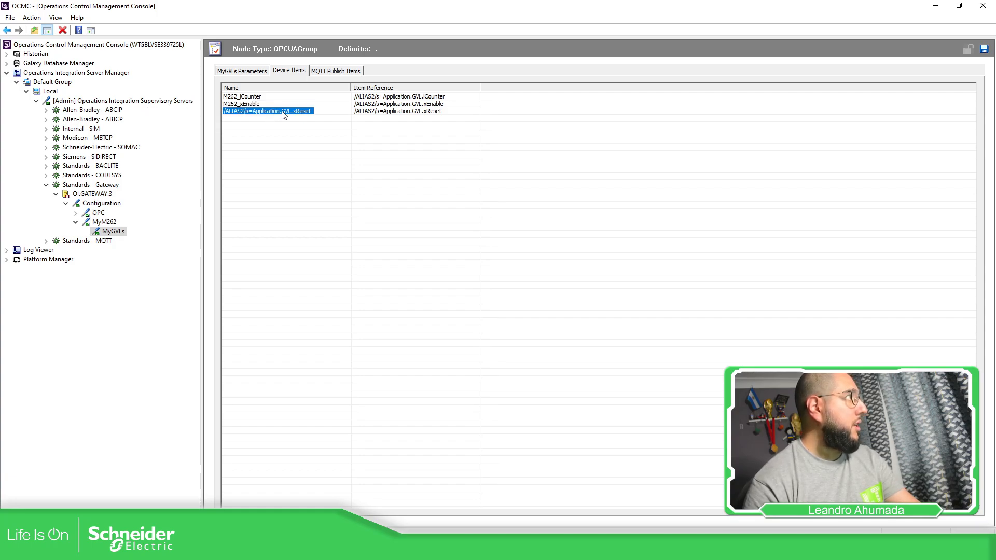
{"action": "left_click", "coordinate": [293, 111]}
{"action": "left_click_drag", "start_coordinate": [295, 111], "coordinate": [217, 112]}
{"action": "type", "text": "M262_"}
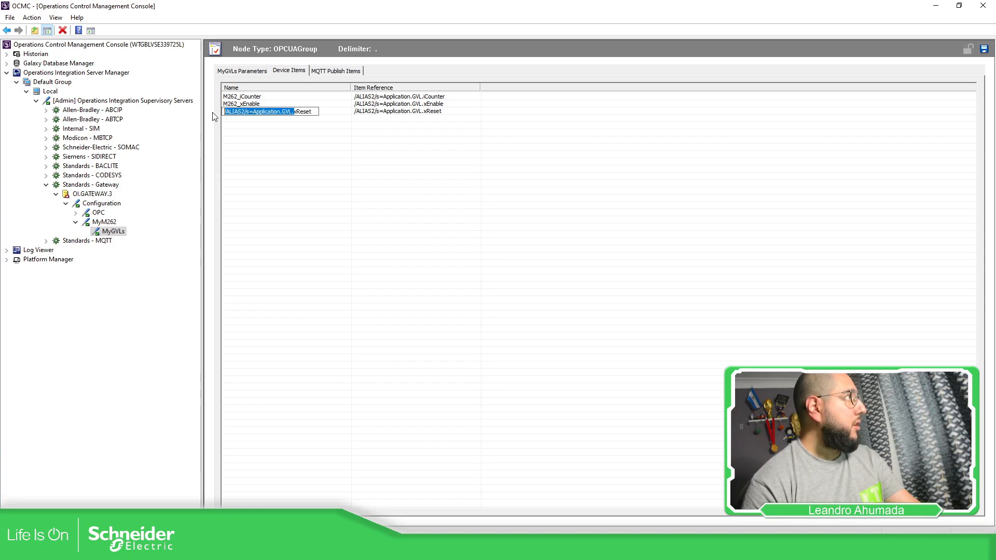
{"action": "key", "text": "Return"}
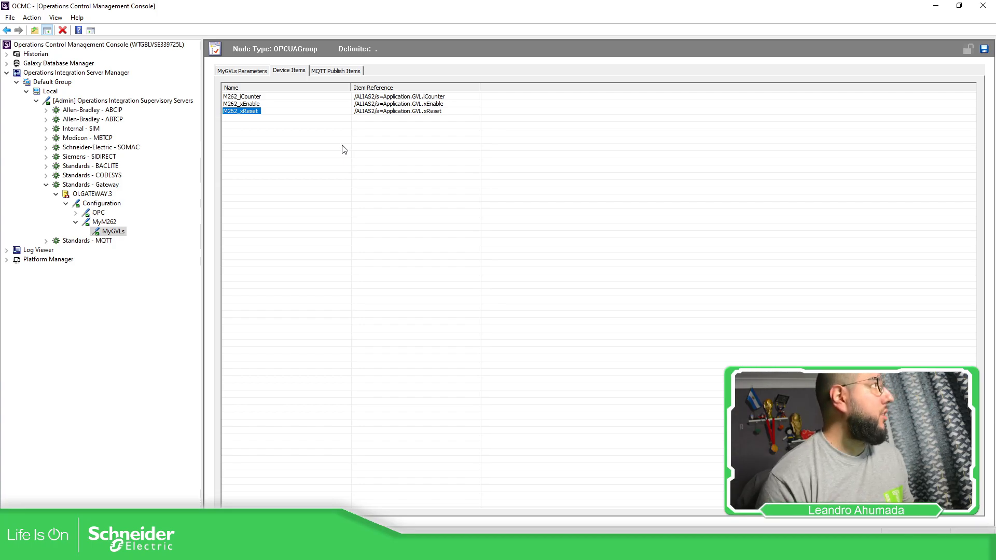
{"action": "left_click", "coordinate": [315, 166]}
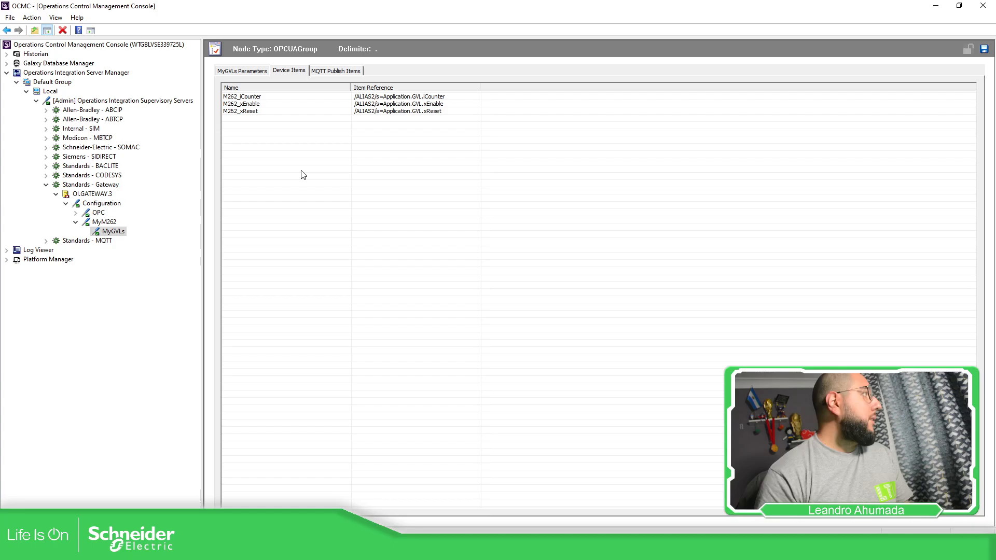
{"action": "left_click", "coordinate": [987, 51]}
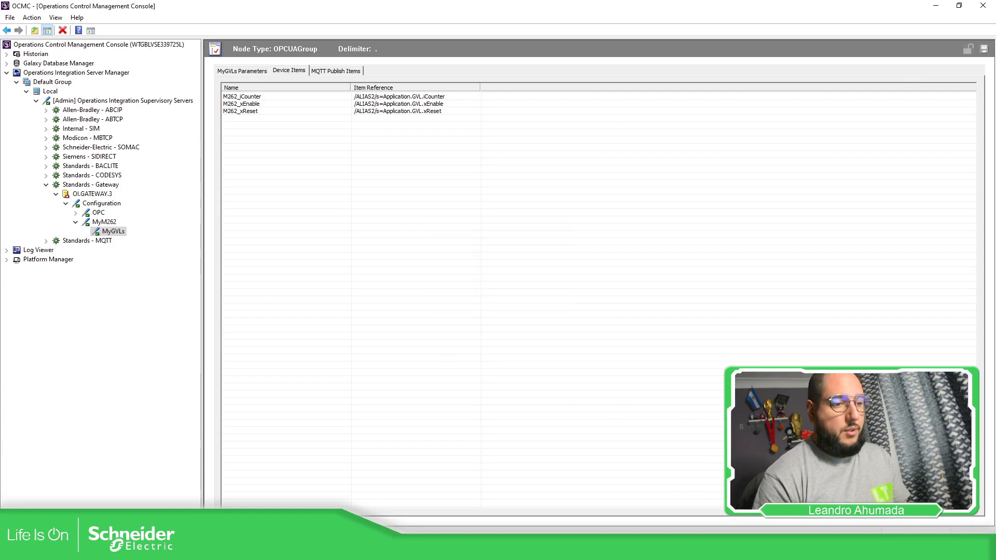
{"action": "key", "text": "alt+Tab"}
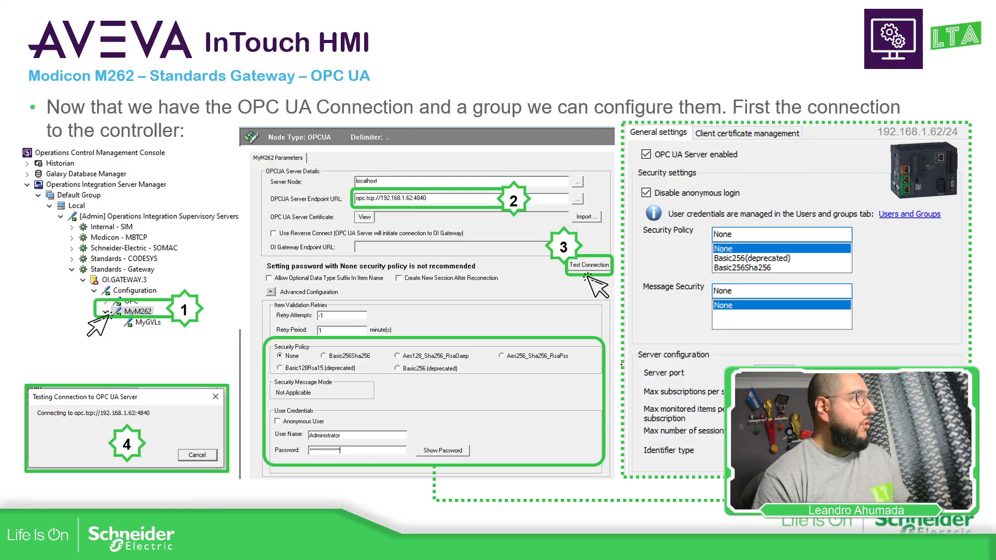
{"action": "key", "text": "Right"}
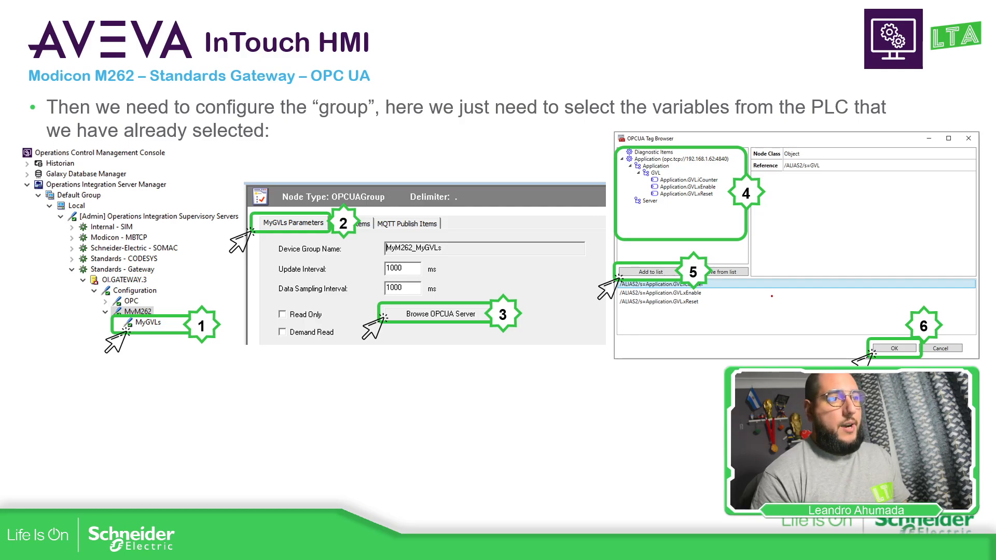
{"action": "key", "text": "Right"}
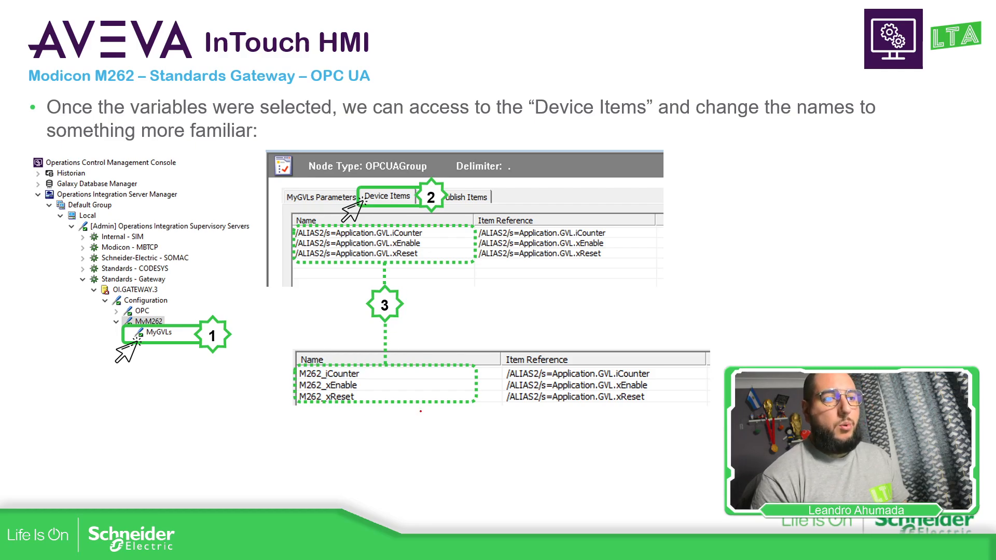
{"action": "key", "text": "Right"}
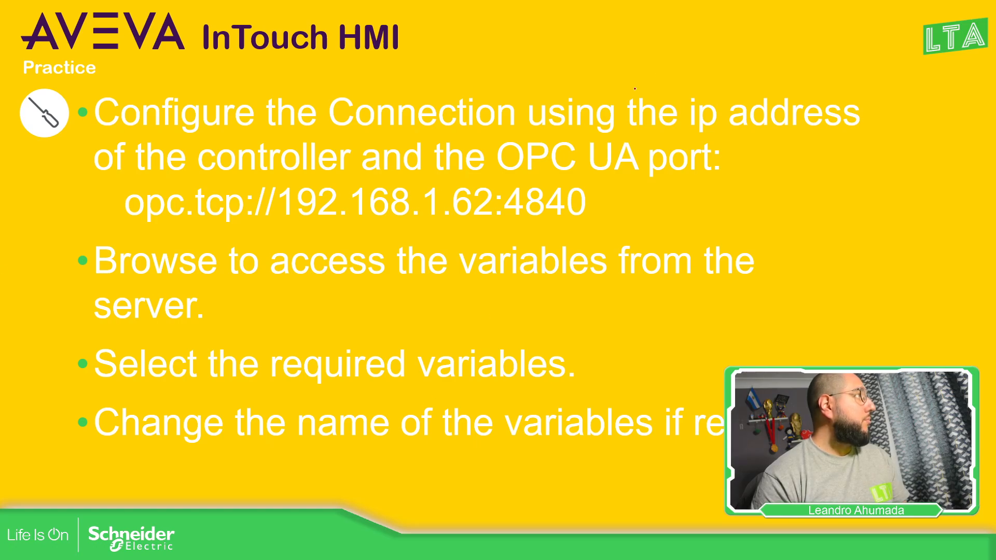
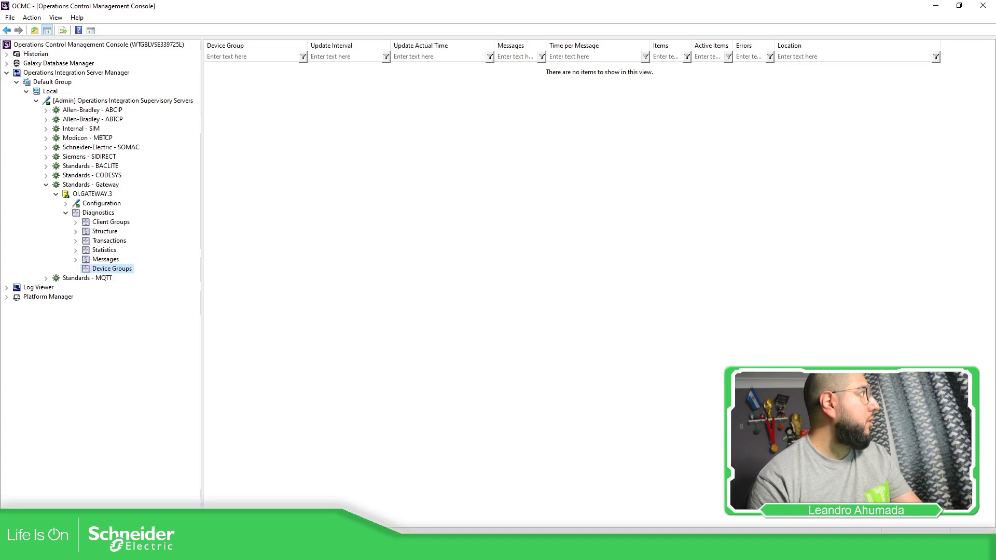
Step: Expand MyM262 in the gateway configuration, switch to AVEVA InTouch HMI, and add the already filled-in MyM262 access name
{"action": "left_click", "coordinate": [66, 203]}
{"action": "left_click", "coordinate": [76, 222]}
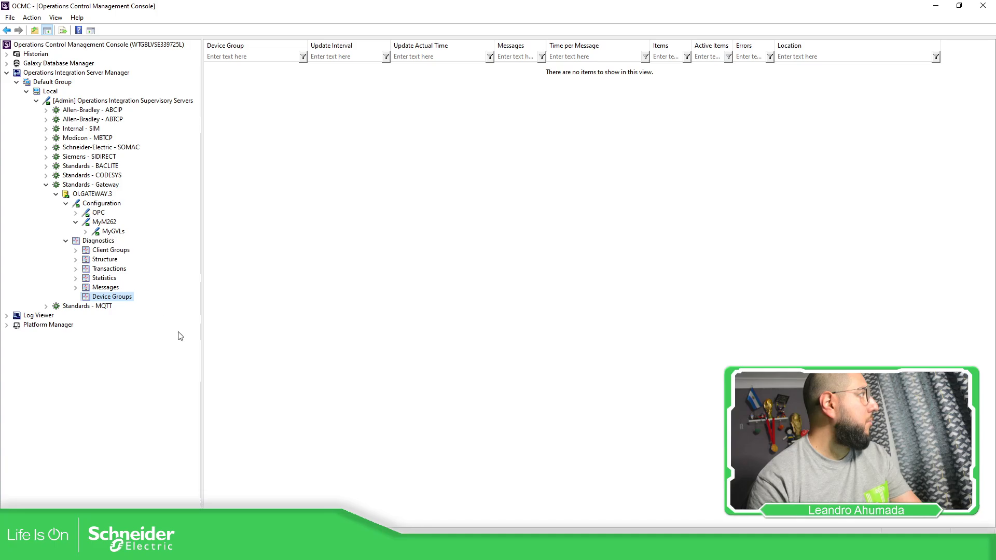
{"action": "left_click", "coordinate": [386, 550]}
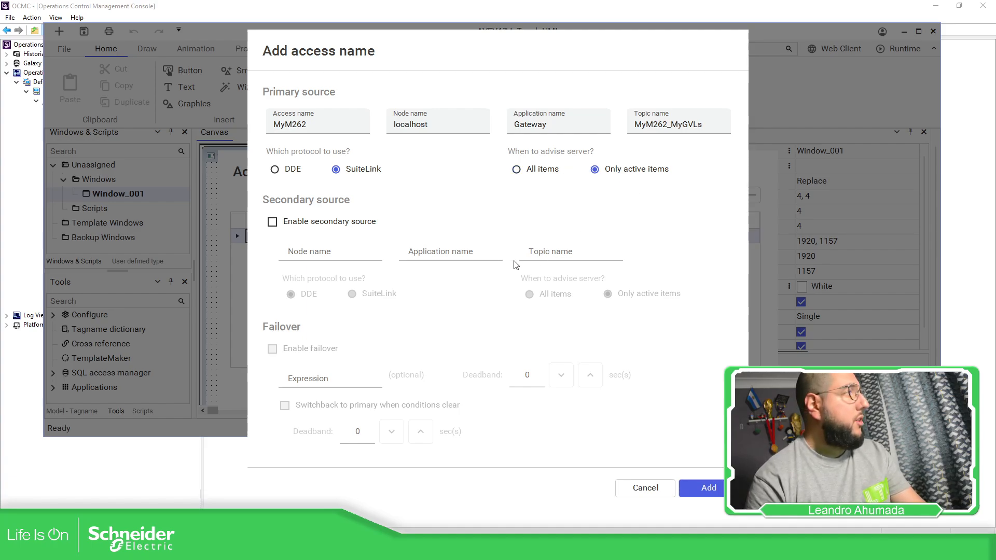
{"action": "left_click", "coordinate": [707, 488]}
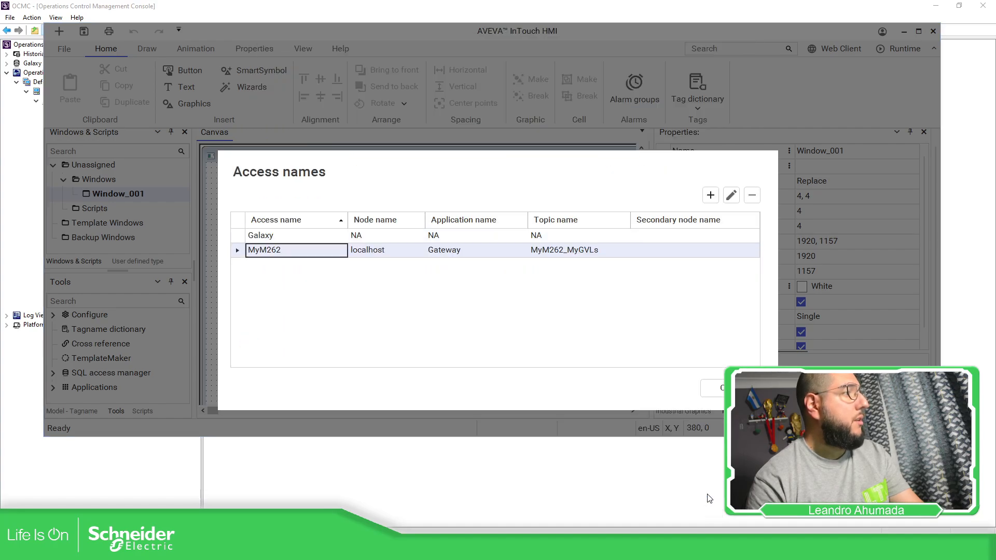
{"action": "left_click", "coordinate": [734, 388]}
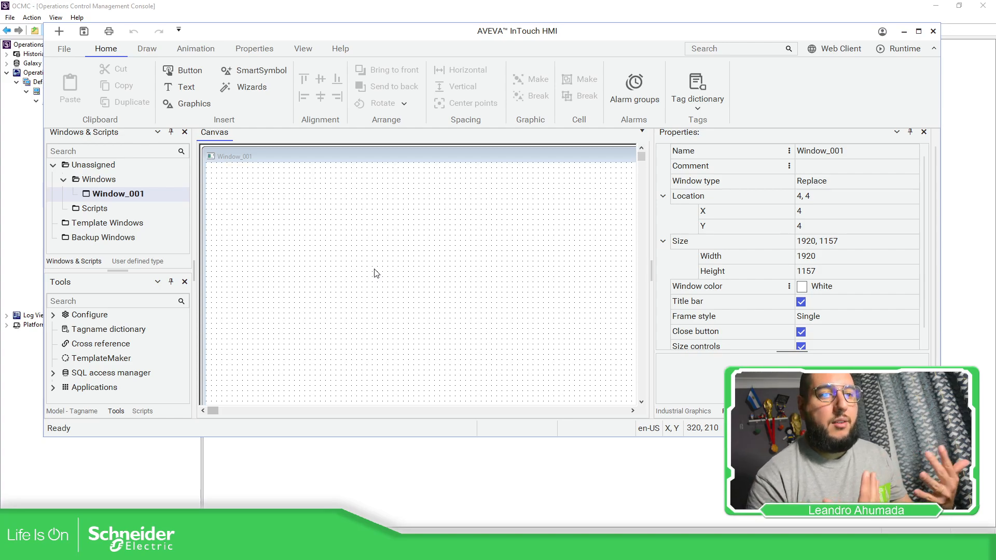
Step: Open the Tagname Dictionary and start a new tag named M262_iCounter
{"action": "double_click", "coordinate": [106, 330]}
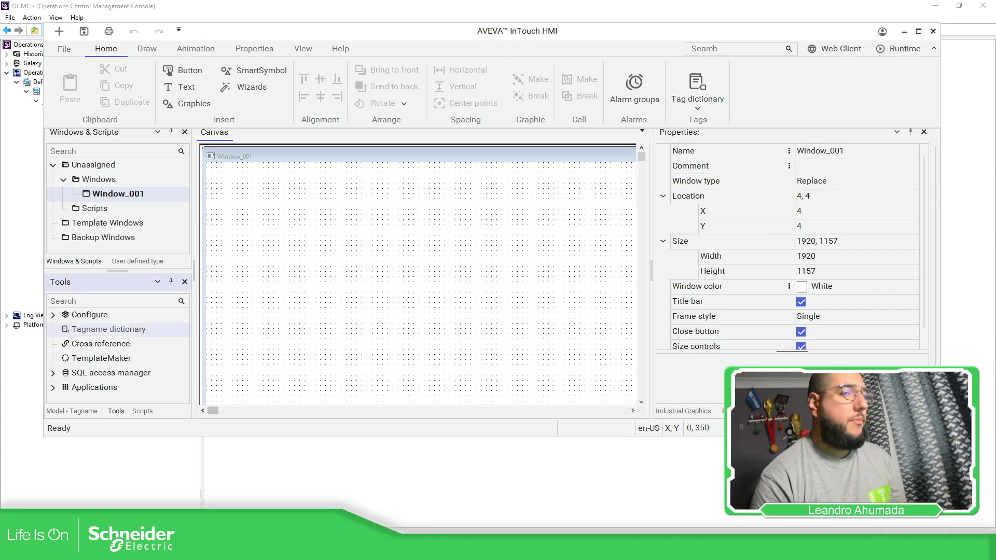
{"action": "left_click_drag", "start_coordinate": [755, 215], "coordinate": [365, 193]}
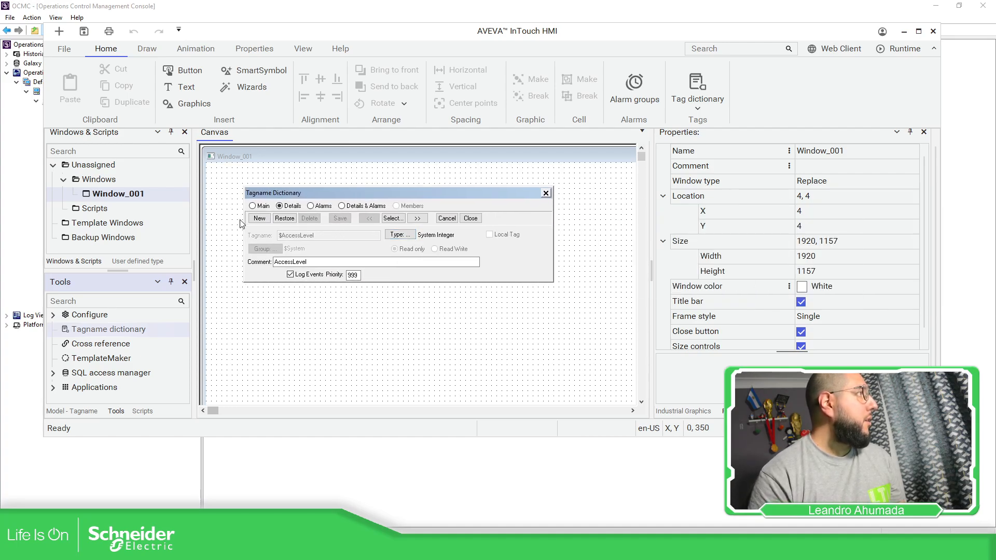
{"action": "left_click", "coordinate": [259, 218]}
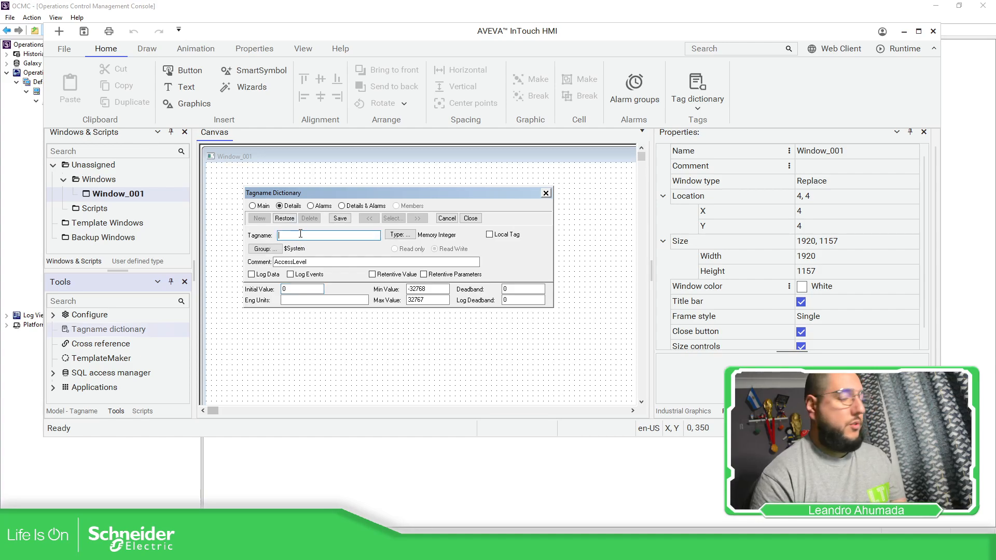
{"action": "type", "text": "M262"}
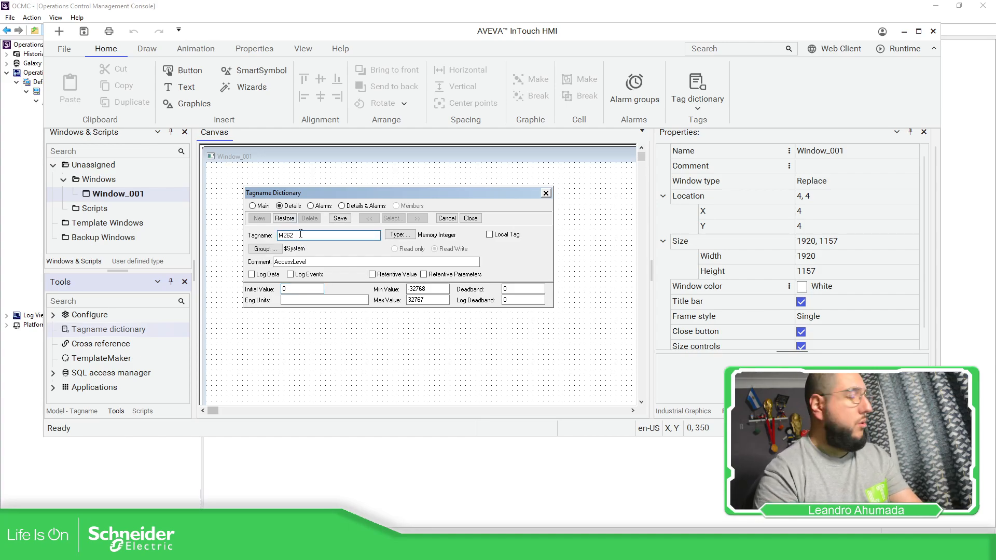
{"action": "type", "text": "_iCounter"}
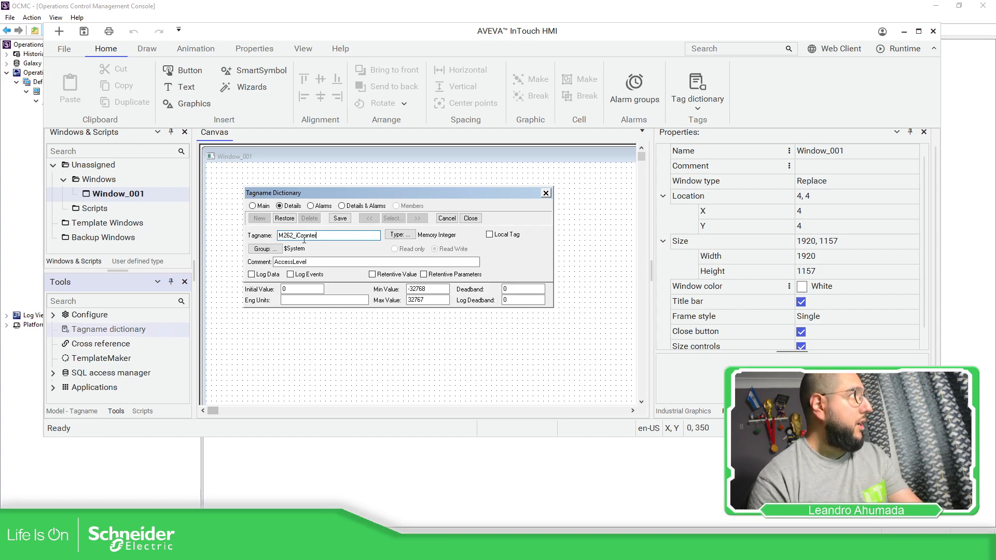
Step: Set the tag type of M262_iCounter to I/O Integer
{"action": "left_click", "coordinate": [400, 234]}
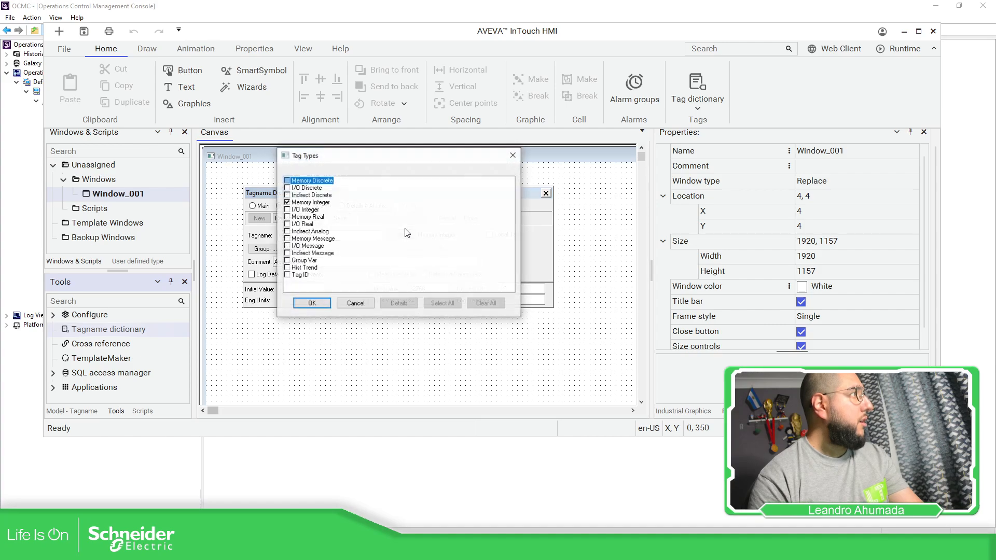
{"action": "left_click", "coordinate": [288, 210]}
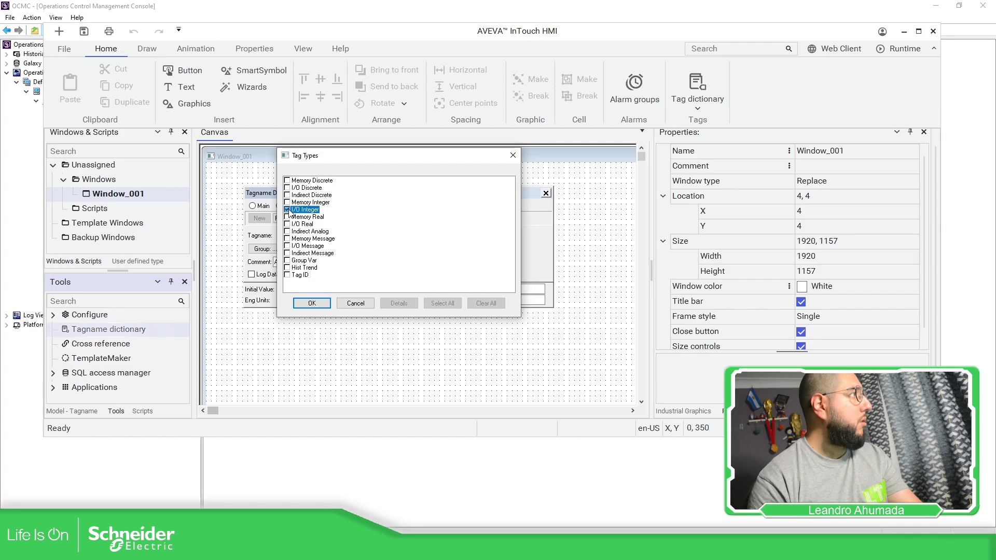
{"action": "left_click", "coordinate": [311, 303]}
{"action": "left_click", "coordinate": [407, 236]}
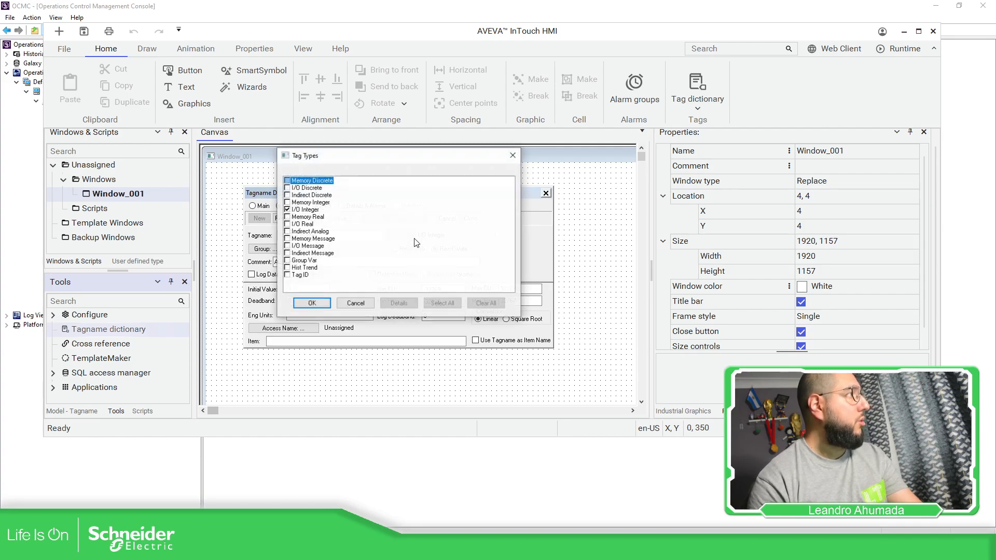
{"action": "left_click", "coordinate": [312, 303]}
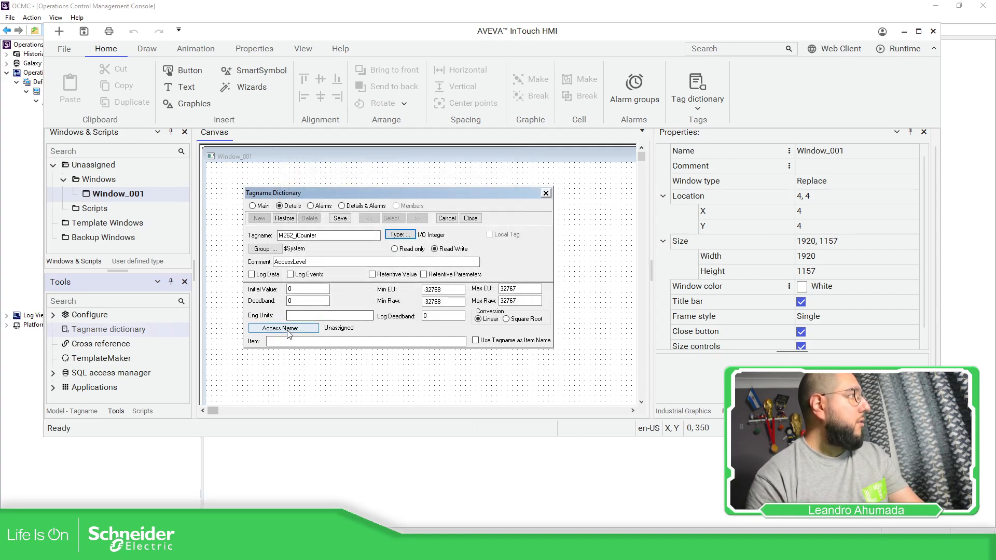
Step: Assign the MyM262 access name to M262_iCounter, use the tagname as item name, and save the tag
{"action": "left_click", "coordinate": [312, 328]}
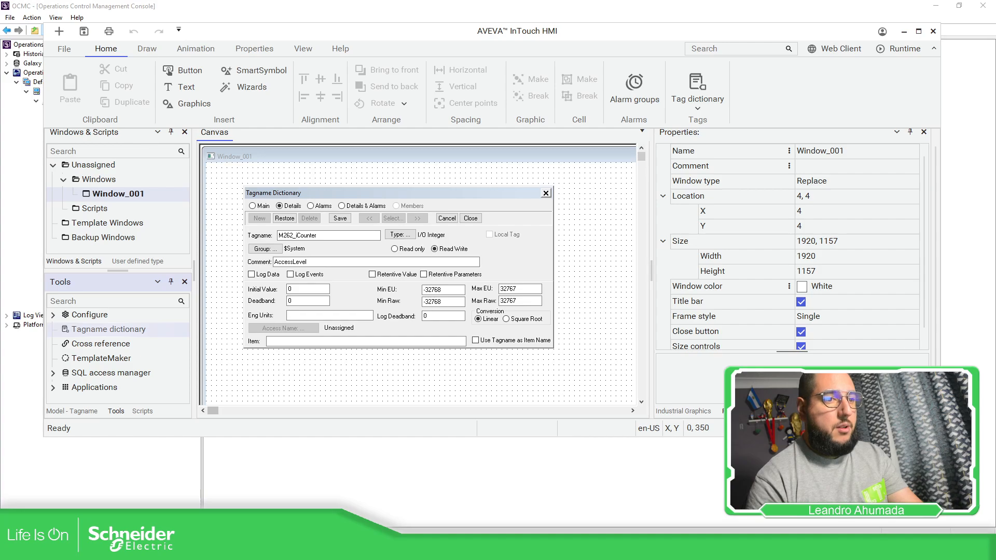
{"action": "left_click", "coordinate": [374, 205]}
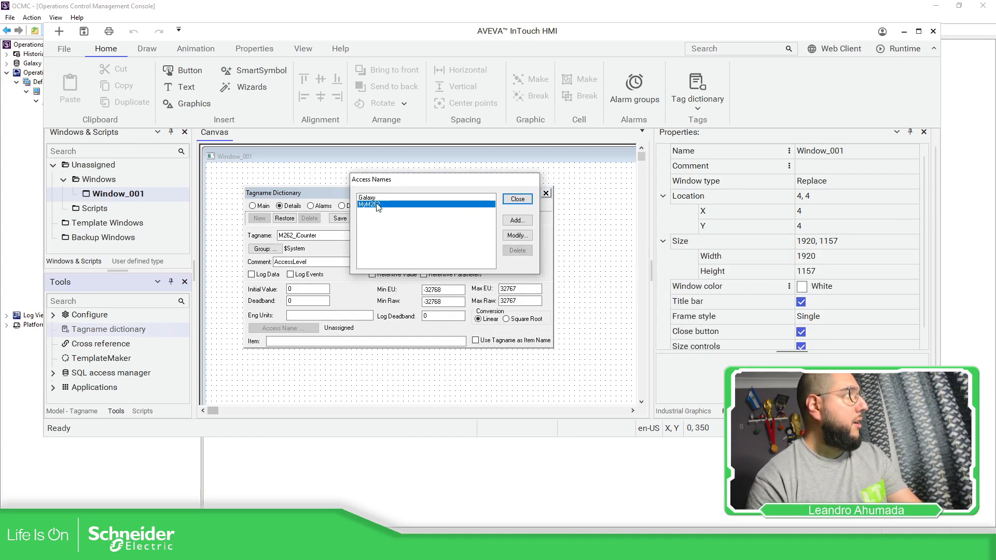
{"action": "left_click", "coordinate": [514, 200]}
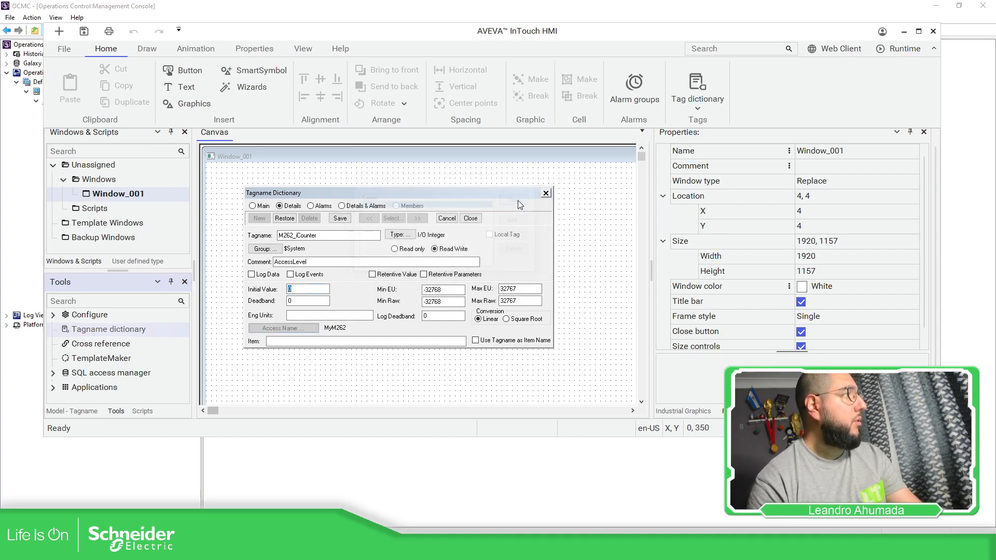
{"action": "left_click", "coordinate": [478, 341]}
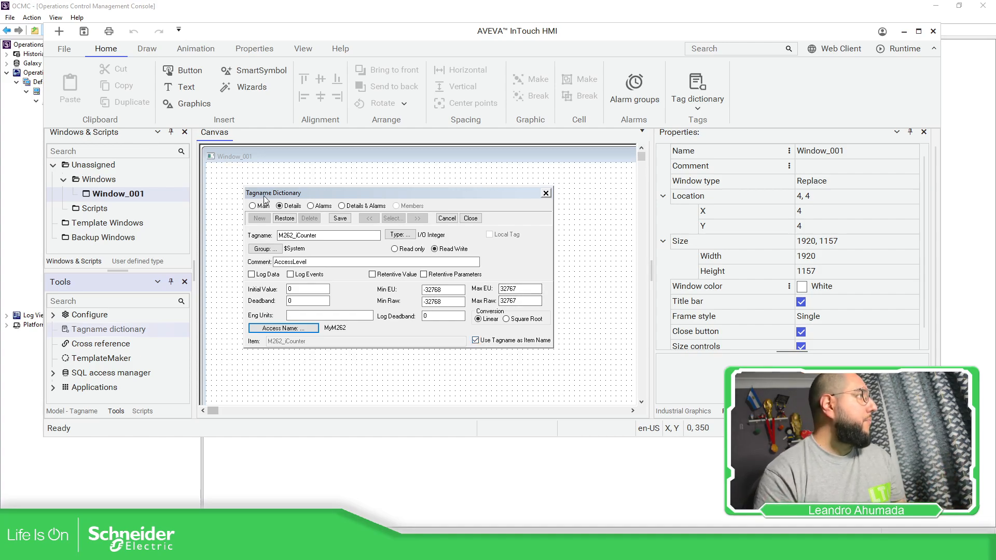
{"action": "left_click", "coordinate": [340, 217]}
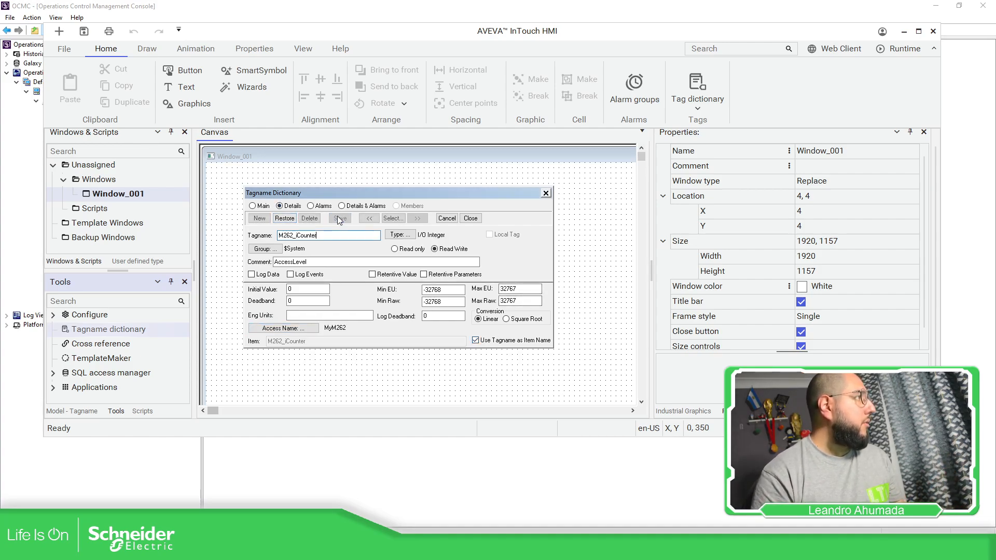
Step: Start another new tag in the Tagname Dictionary and name it M262_xEnable
{"action": "left_click", "coordinate": [259, 218]}
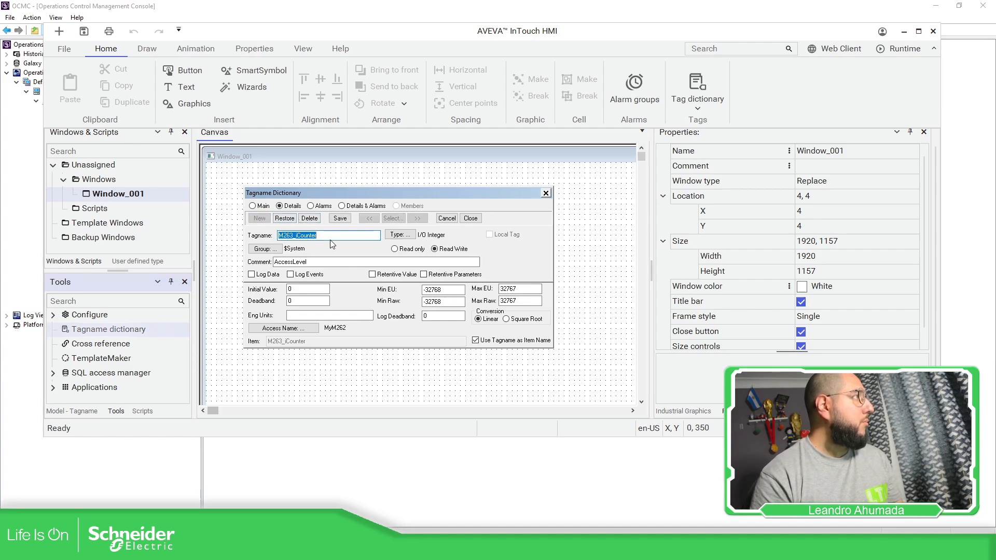
{"action": "left_click", "coordinate": [291, 235]}
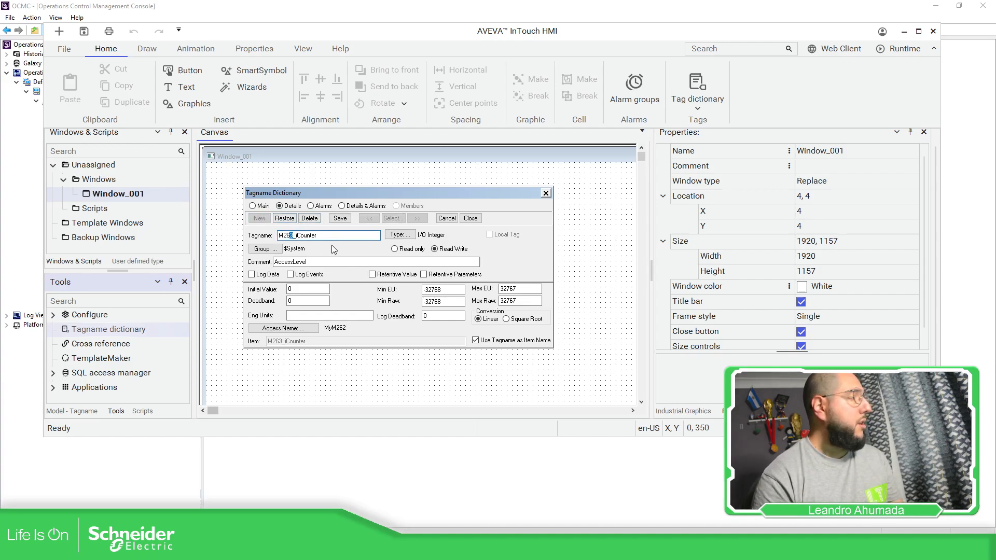
{"action": "key", "text": "Delete"}
{"action": "type", "text": "2"}
{"action": "key", "text": "shift+End"}
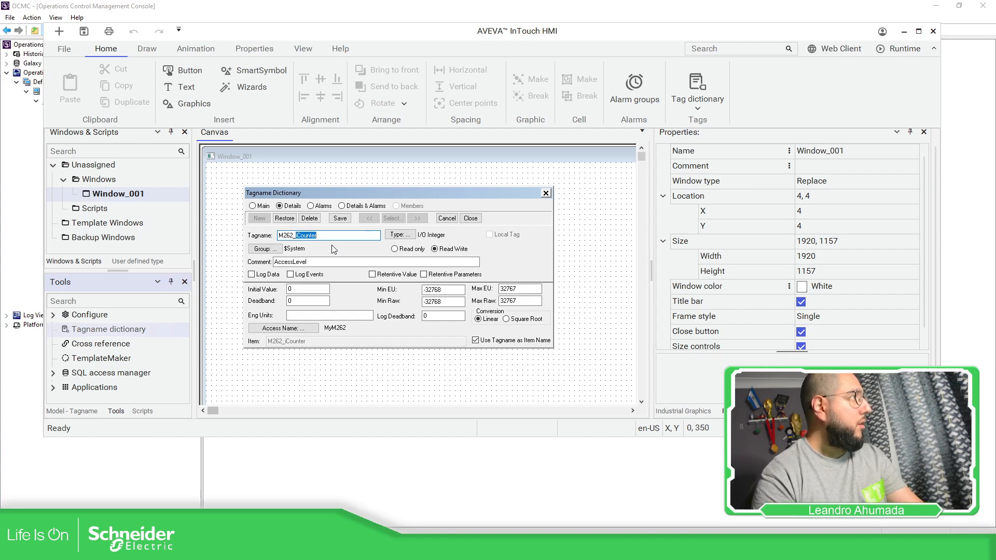
{"action": "type", "text": "xEna"}
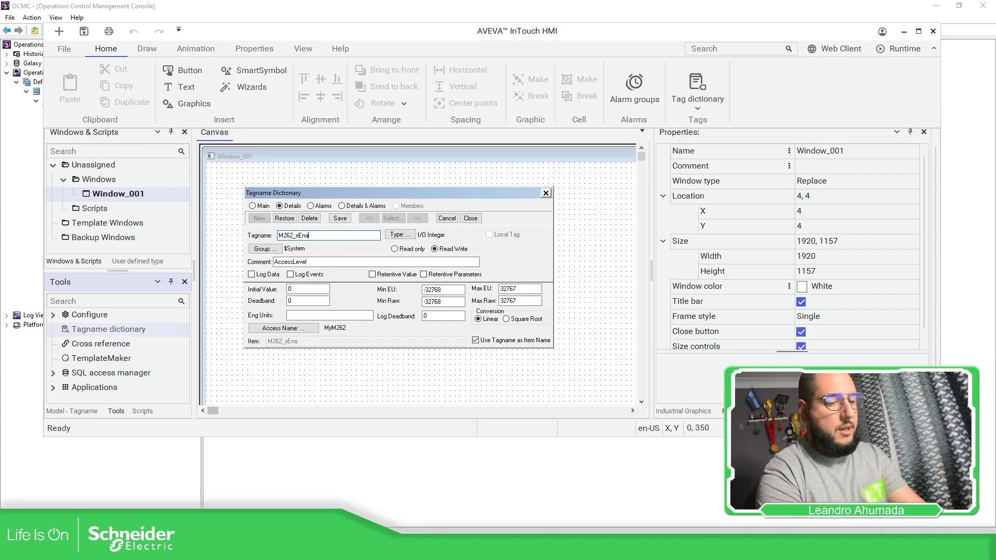
{"action": "type", "text": "ble"}
Step: Set the tag type of M262_xEnable to I/O Discrete
{"action": "left_click", "coordinate": [400, 235]}
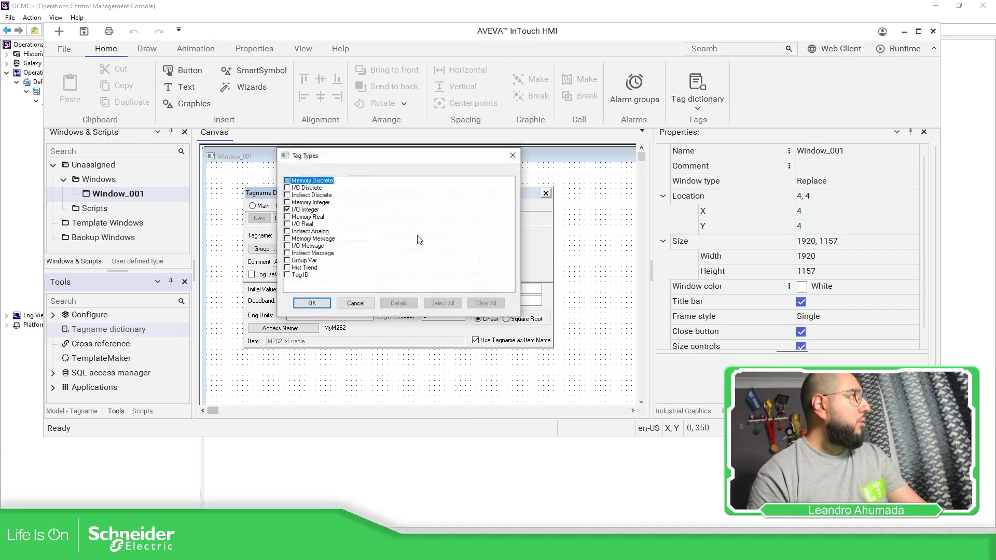
{"action": "left_click", "coordinate": [287, 188]}
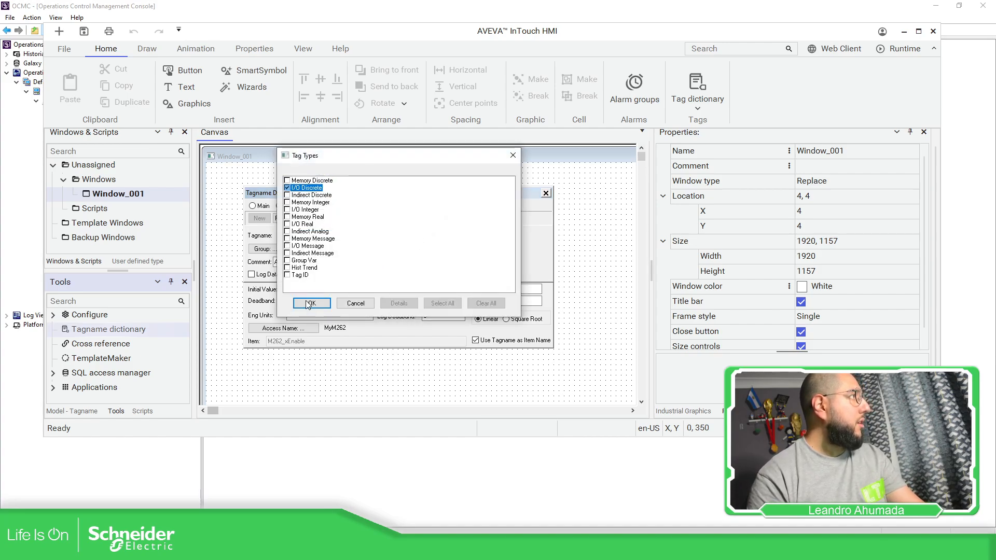
{"action": "left_click", "coordinate": [312, 304]}
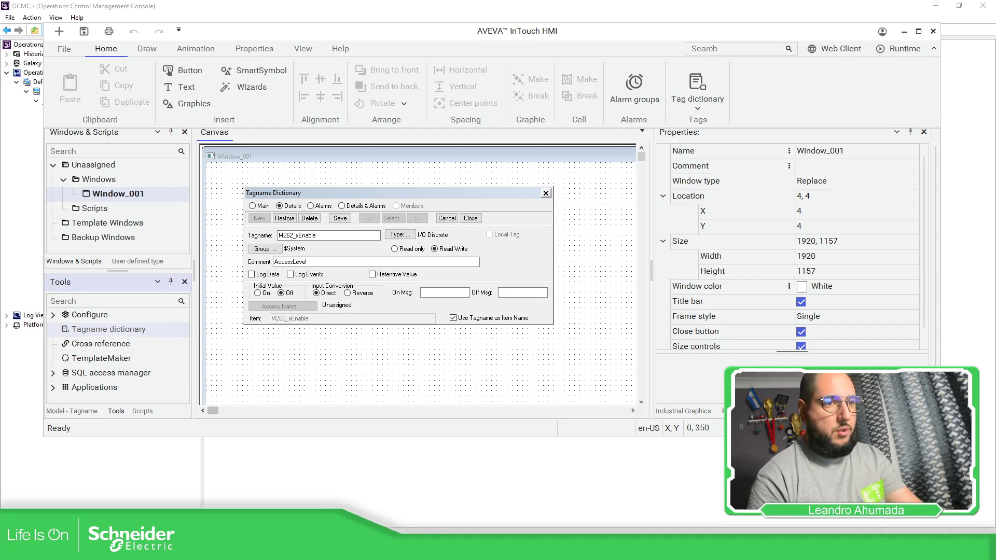
Step: Assign the MyM262 access name to the M262_xEnable tag and save it
{"action": "left_click", "coordinate": [283, 306]}
{"action": "left_click", "coordinate": [447, 253]}
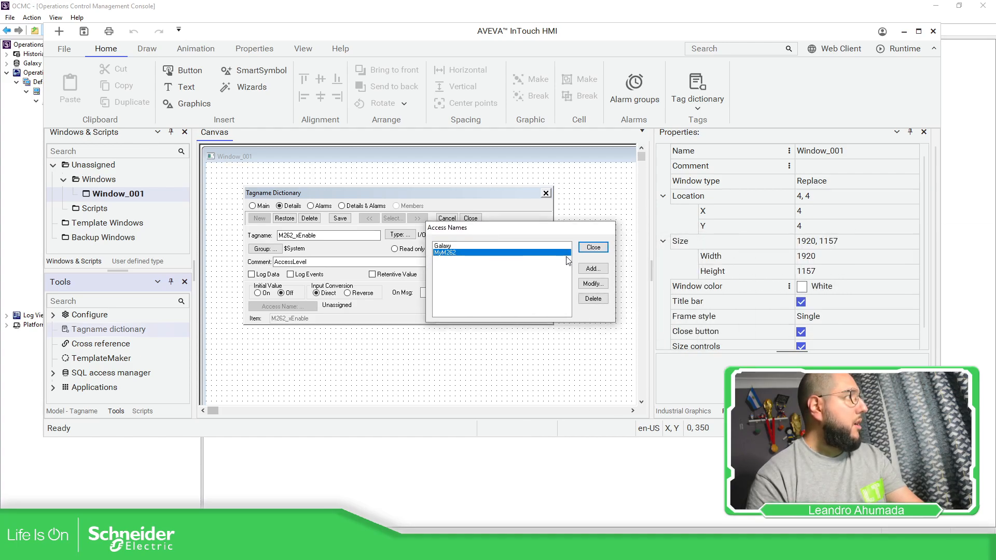
{"action": "left_click", "coordinate": [593, 248]}
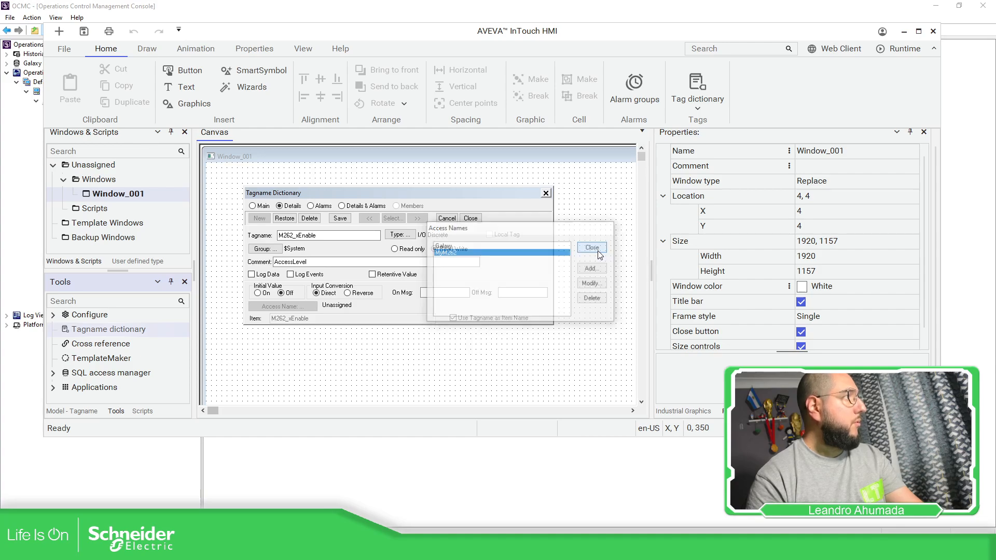
{"action": "left_click", "coordinate": [340, 218]}
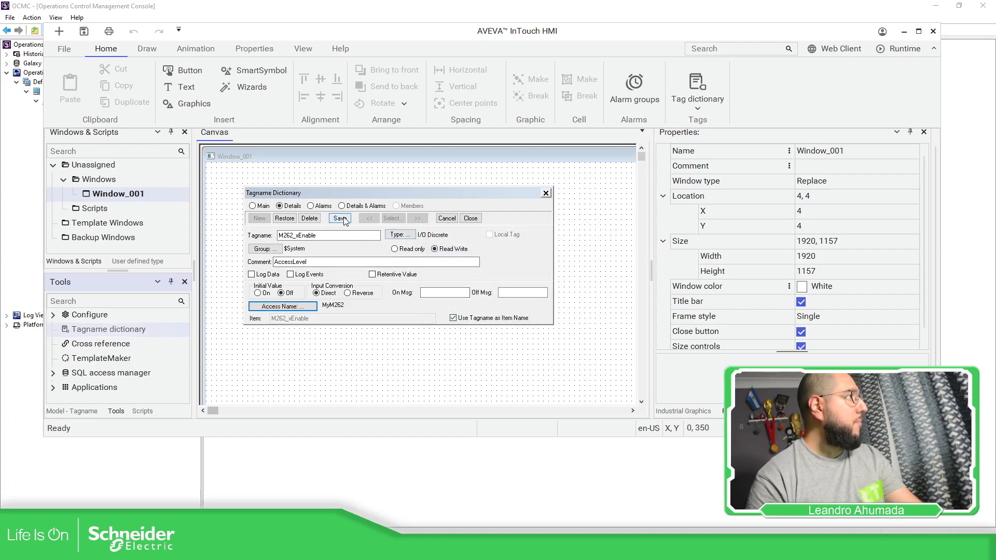
Step: Create another tag with the same settings, name it M262_xReset and save it
{"action": "left_click", "coordinate": [259, 217]}
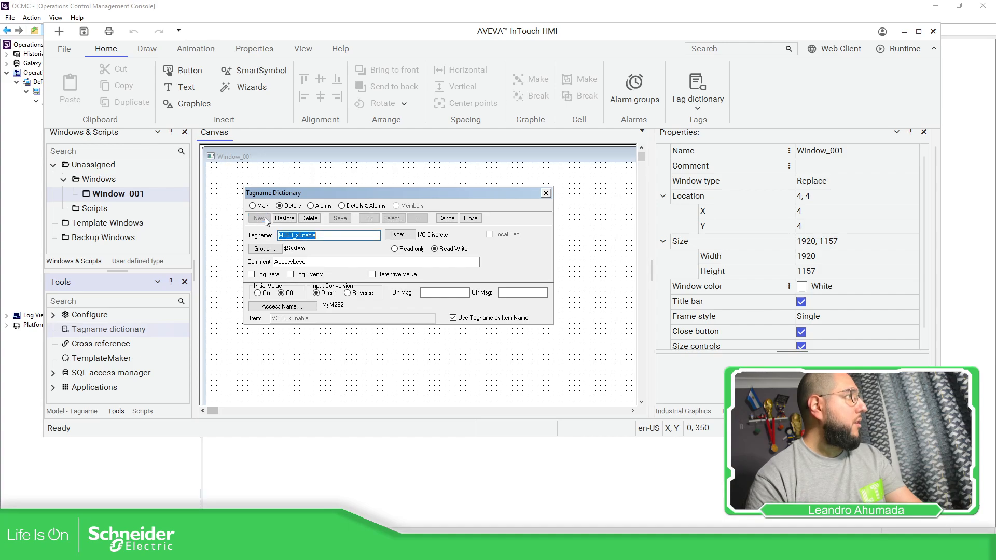
{"action": "left_click", "coordinate": [294, 235]}
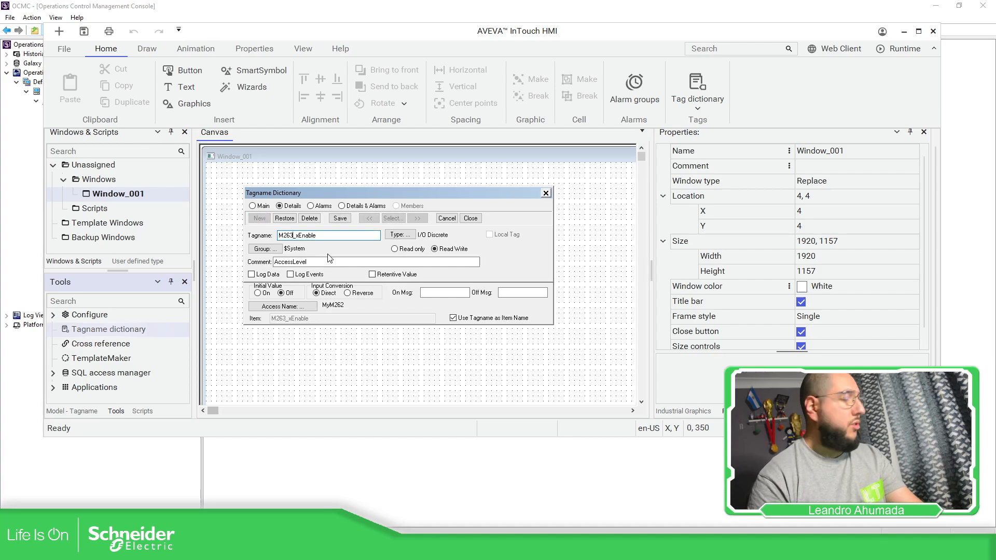
{"action": "type", "text": "2_x"}
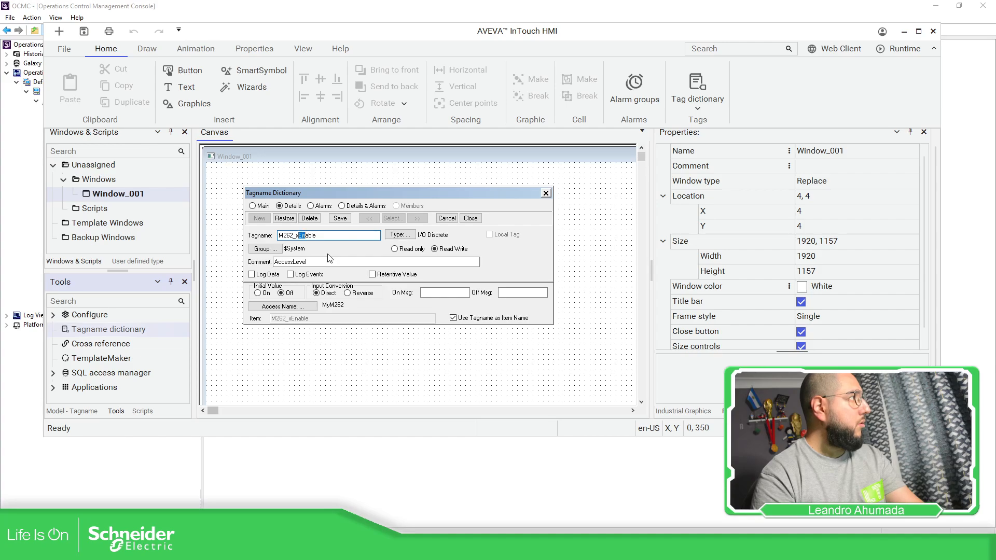
{"action": "type", "text": "Reset"}
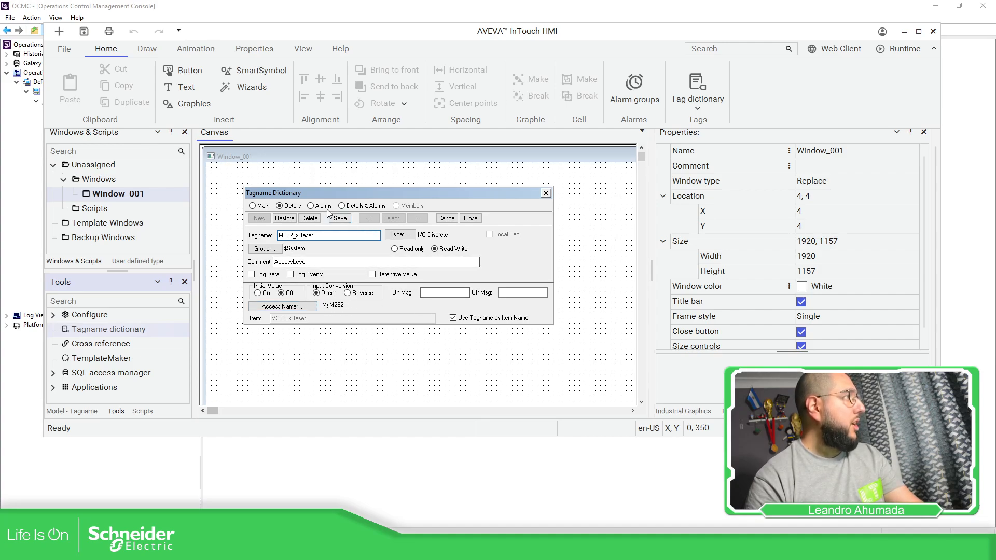
{"action": "left_click", "coordinate": [340, 218]}
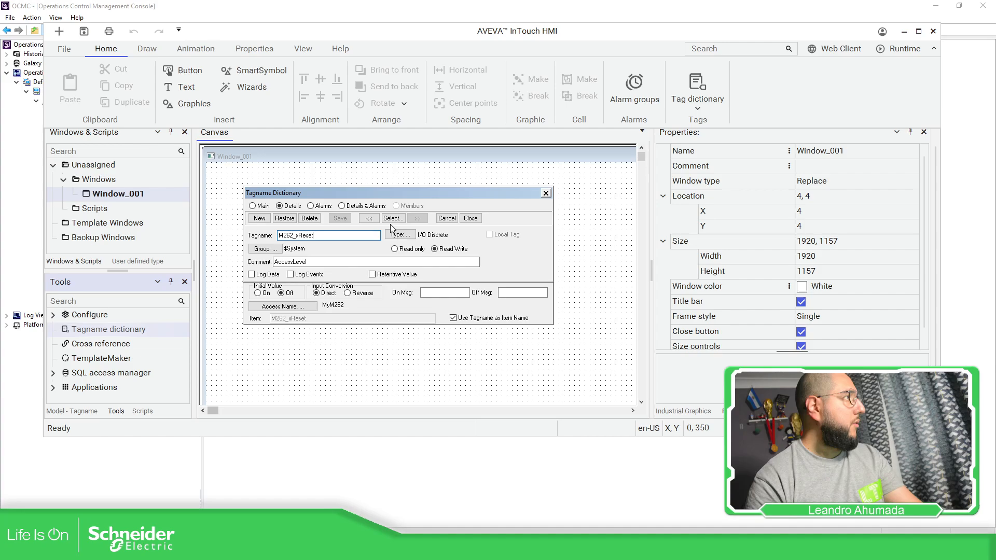
Step: Review the created M262 tags in the tag selection list, then close the list and the Tagname Dictionary
{"action": "left_click", "coordinate": [393, 218]}
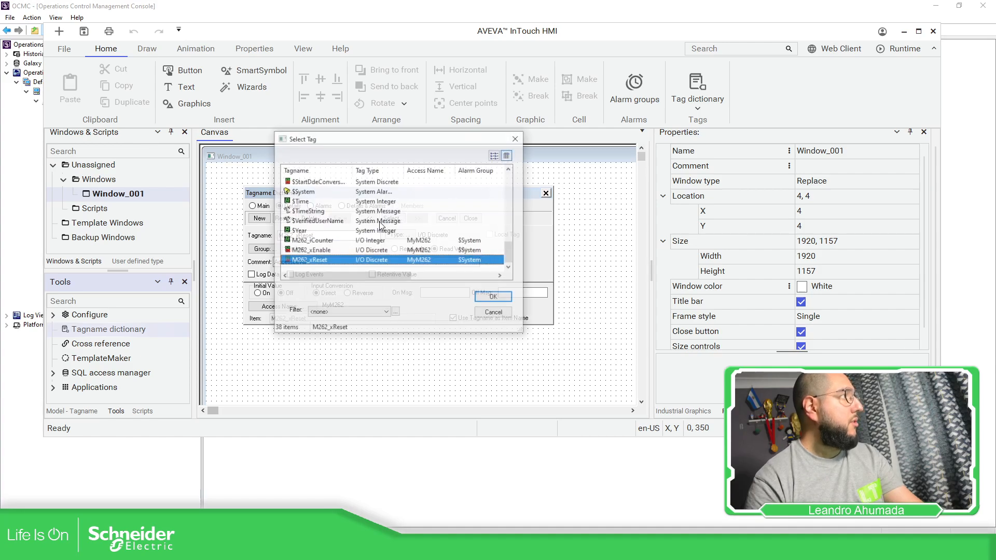
{"action": "left_click", "coordinate": [331, 242]}
{"action": "left_click", "coordinate": [331, 251]}
{"action": "left_click", "coordinate": [331, 267]}
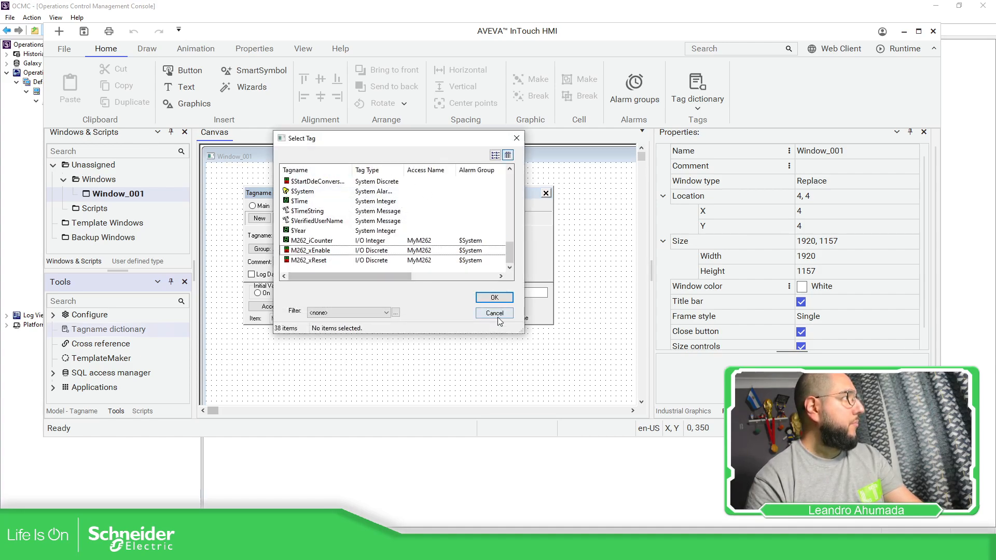
{"action": "left_click", "coordinate": [502, 301]}
{"action": "left_click", "coordinate": [525, 307]}
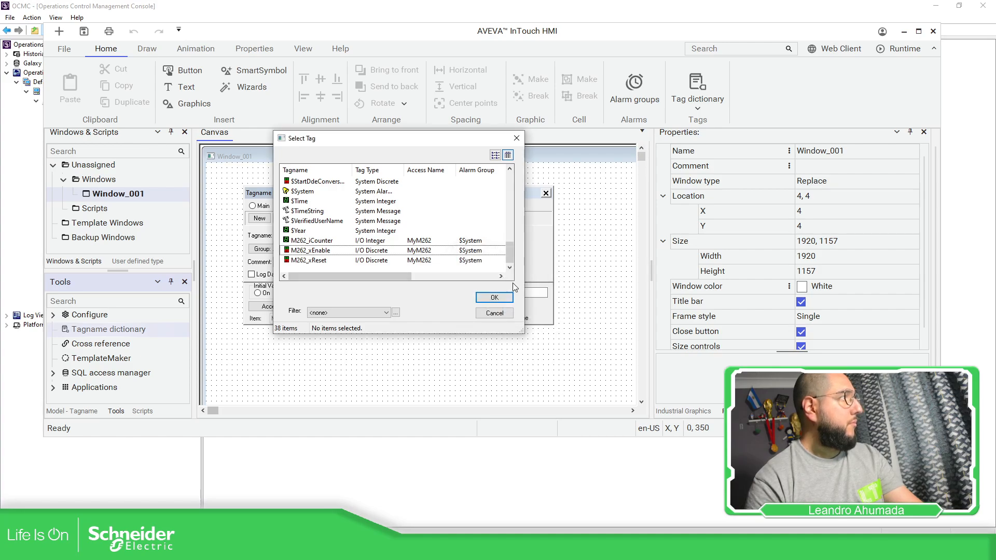
{"action": "left_click", "coordinate": [507, 312]}
{"action": "left_click", "coordinate": [546, 193]}
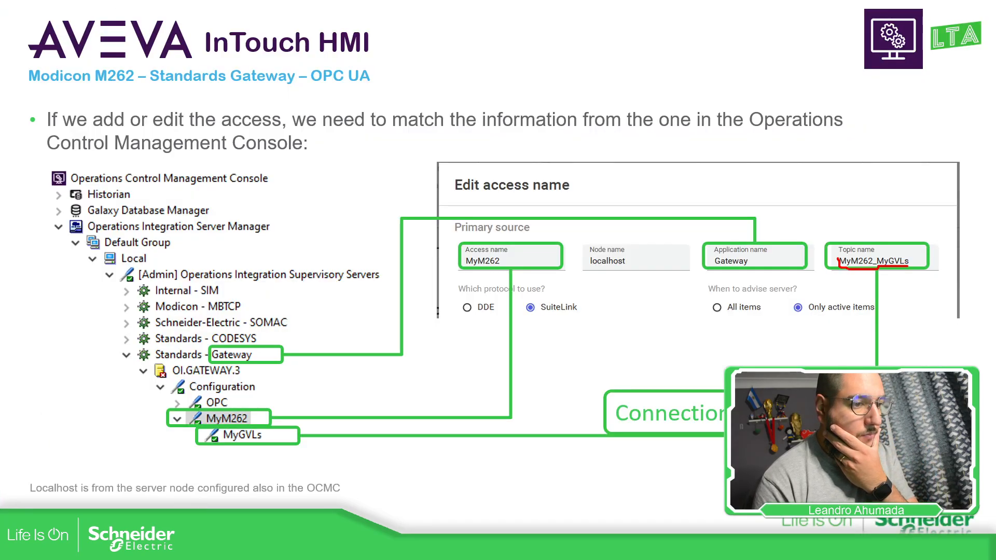
{"action": "key", "text": "Right"}
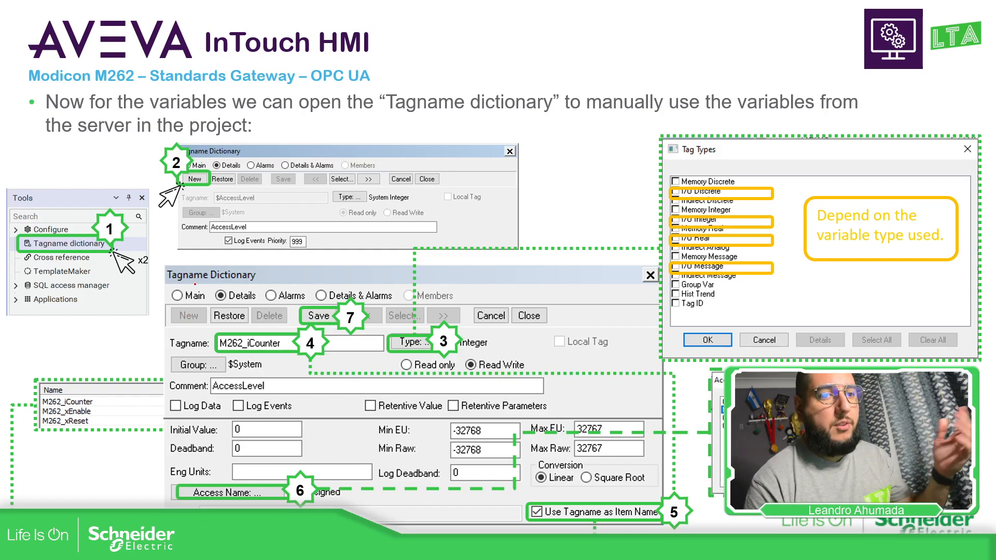
{"action": "key", "text": "Right"}
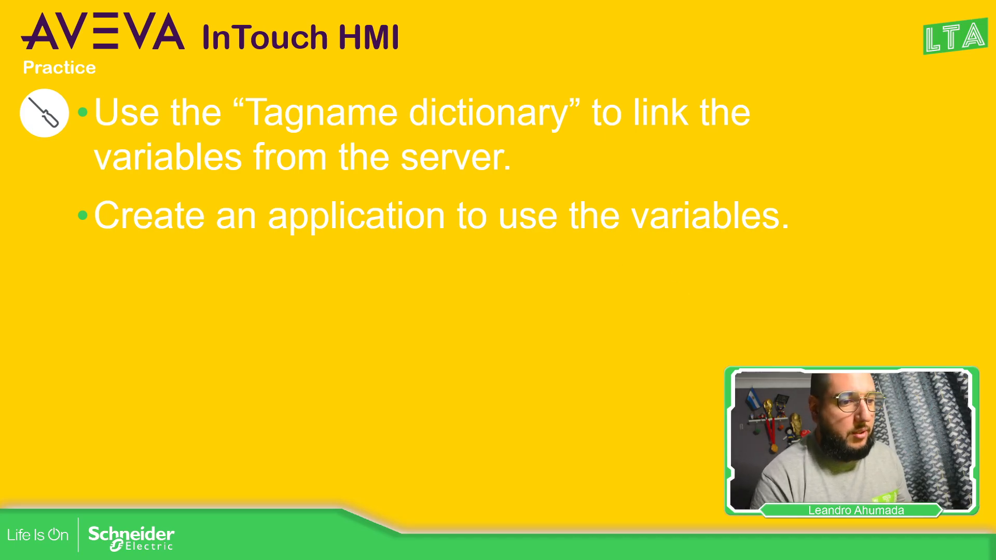
Step: Switch to InTouch HMI and draw a button about 220 wide by 60 high on Window_001 at about X 70, Y 40
{"action": "key", "text": "alt+Tab"}
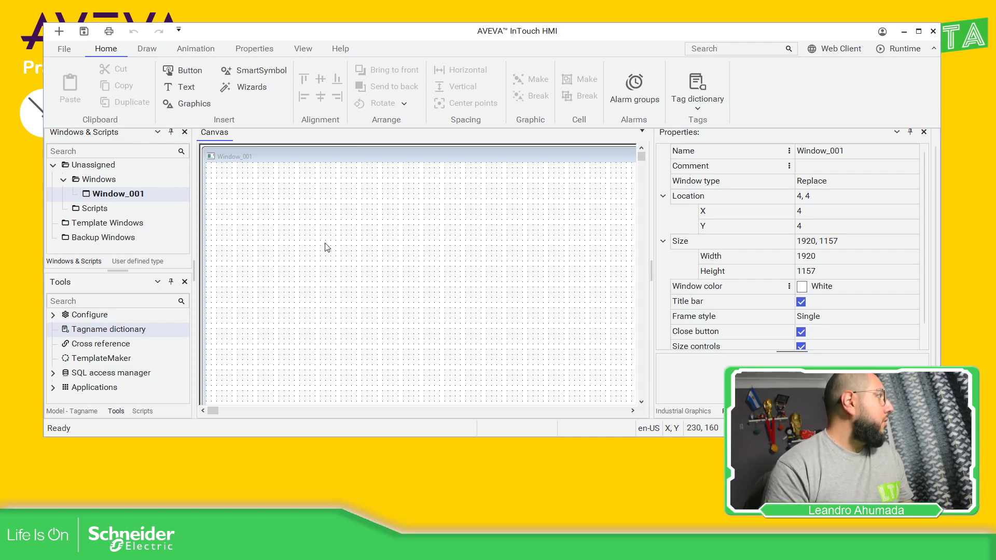
{"action": "left_click", "coordinate": [196, 79]}
{"action": "mouse_move", "coordinate": [243, 184]}
{"action": "left_mouse_down"}
{"action": "mouse_move", "coordinate": [278, 216]}
{"action": "mouse_move", "coordinate": [271, 209]}
{"action": "left_mouse_up"}
{"action": "key", "text": "Delete"}
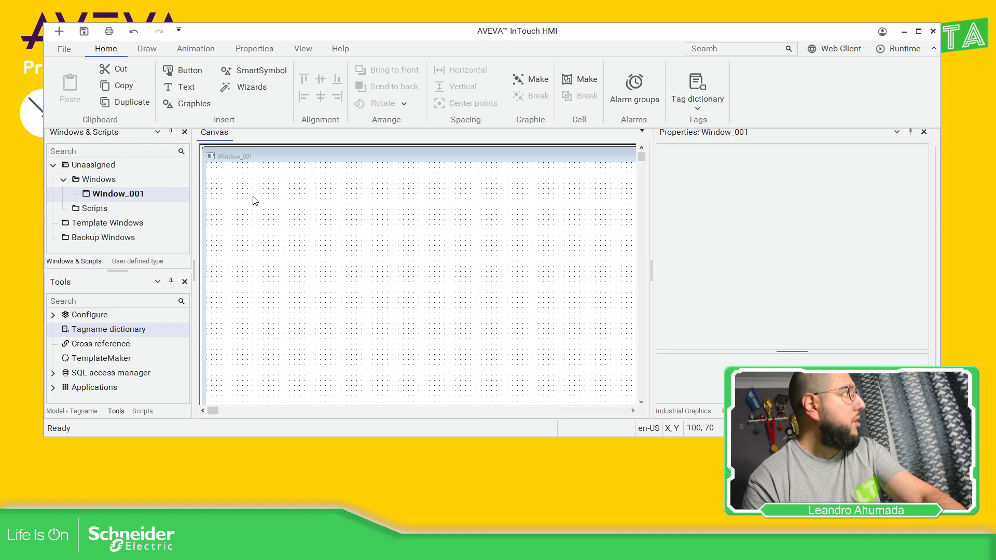
{"action": "left_click_drag", "start_coordinate": [242, 182], "coordinate": [356, 215]}
Step: Substitute the new button's text string with "Counter:"
{"action": "right_click", "coordinate": [313, 203]}
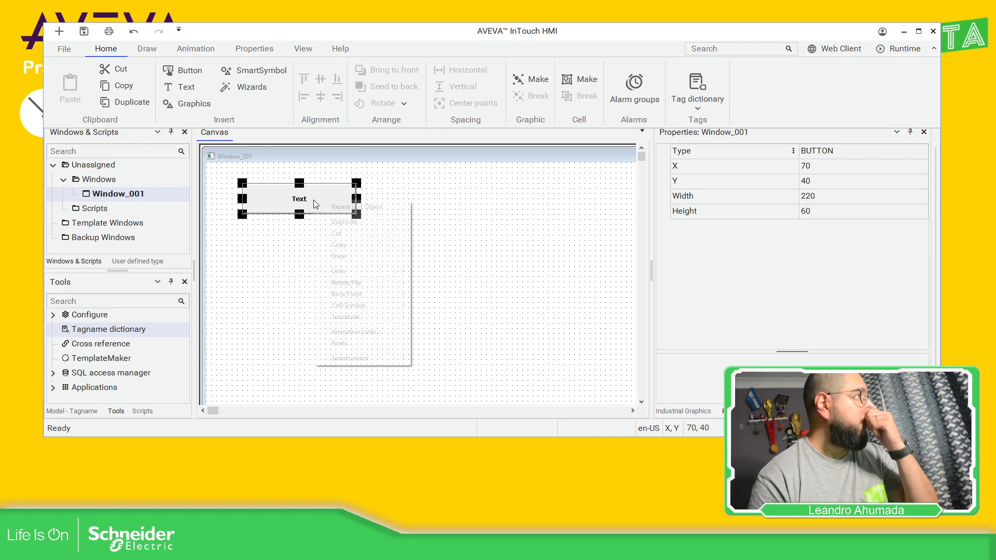
{"action": "mouse_move", "coordinate": [377, 317]}
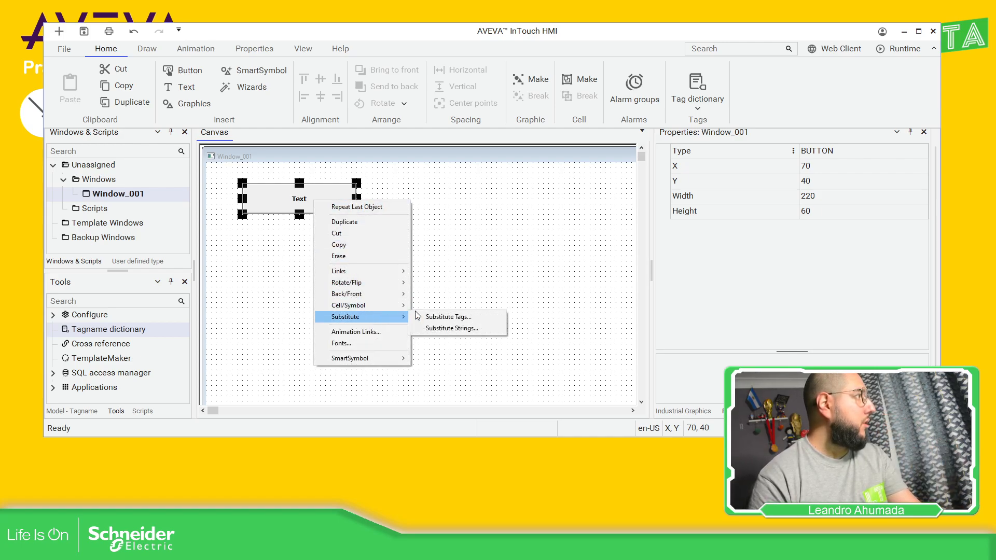
{"action": "left_click", "coordinate": [457, 330]}
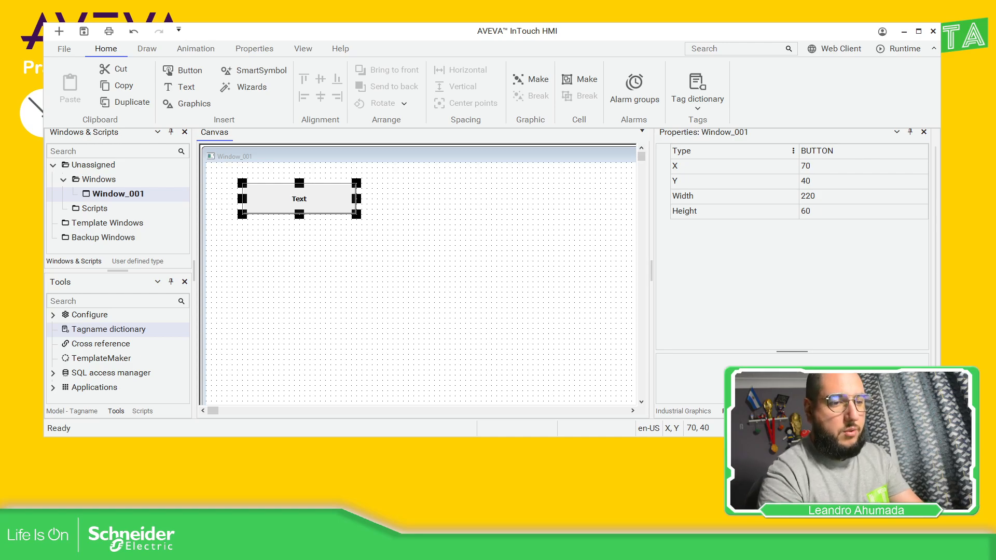
{"action": "key", "text": "Return"}
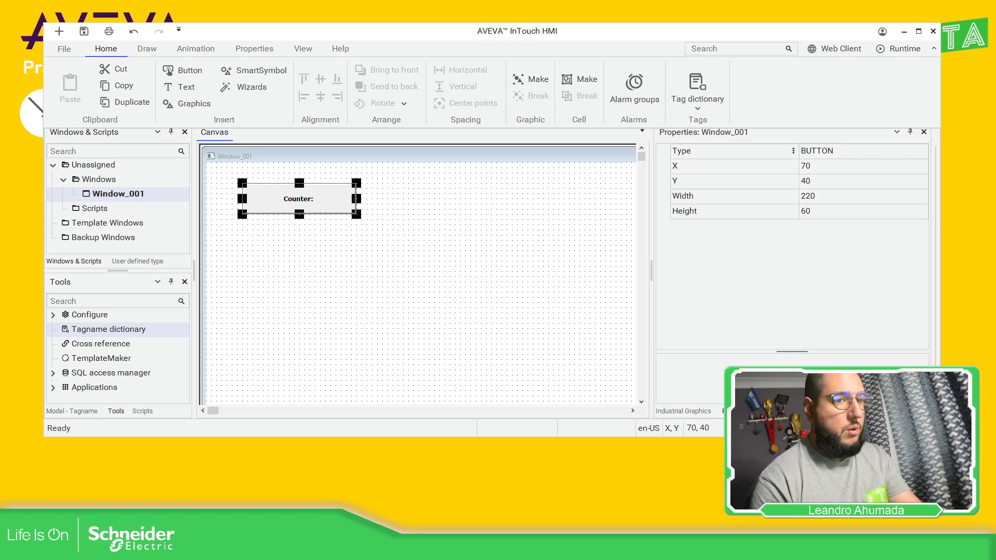
Step: Open the animation links of the Counter: button, then deselect the button
{"action": "right_click", "coordinate": [327, 199]}
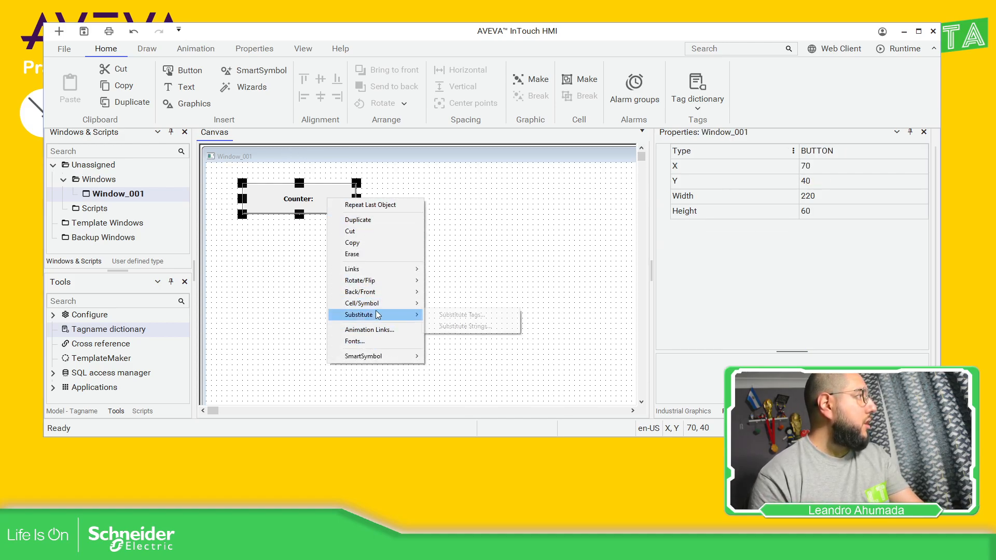
{"action": "left_click", "coordinate": [374, 332]}
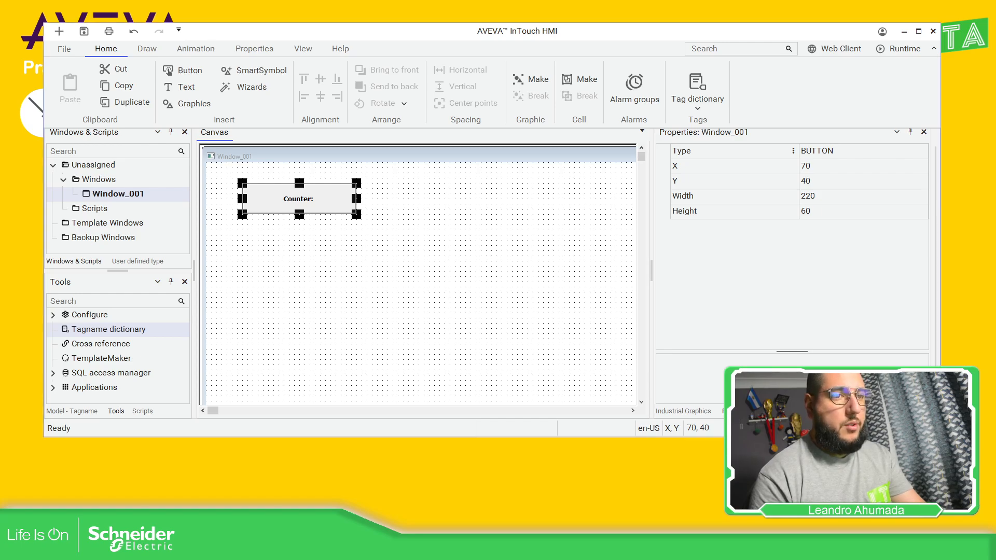
{"action": "left_click", "coordinate": [236, 198]}
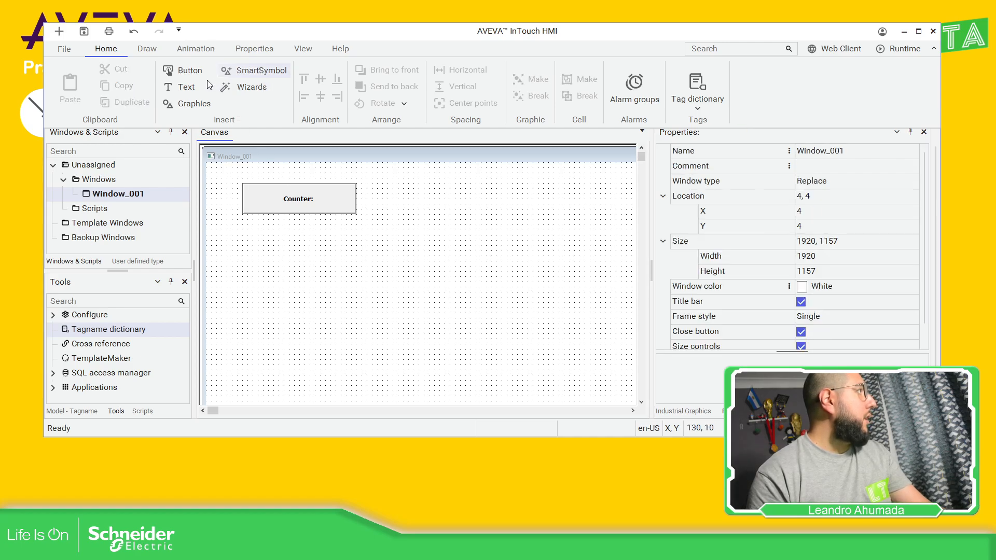
Step: Draw a button about 80 wide by 70 high below the Counter: button and substitute its text with "Enable"
{"action": "left_click", "coordinate": [185, 70]}
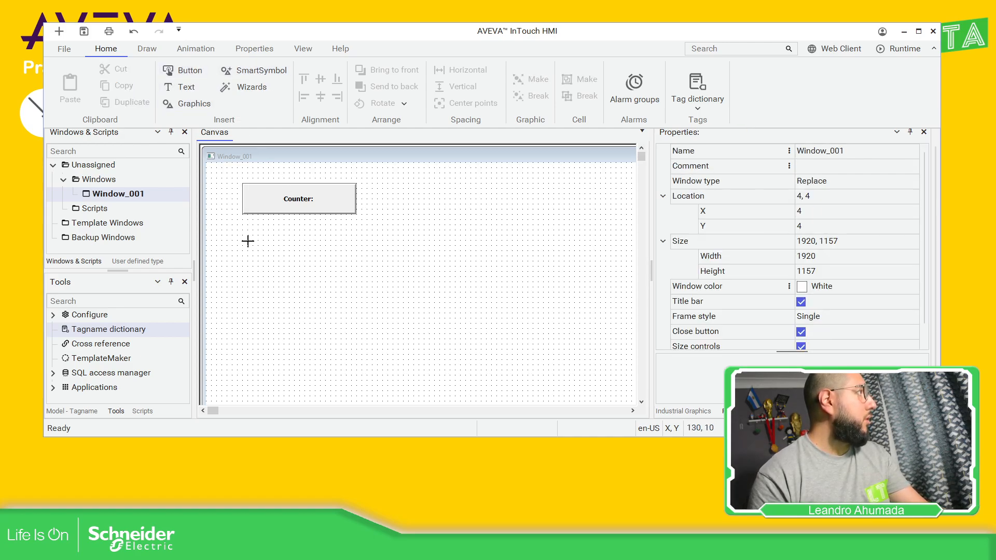
{"action": "left_click_drag", "start_coordinate": [248, 230], "coordinate": [279, 256]}
{"action": "left_click_drag", "start_coordinate": [287, 266], "coordinate": [289, 266]}
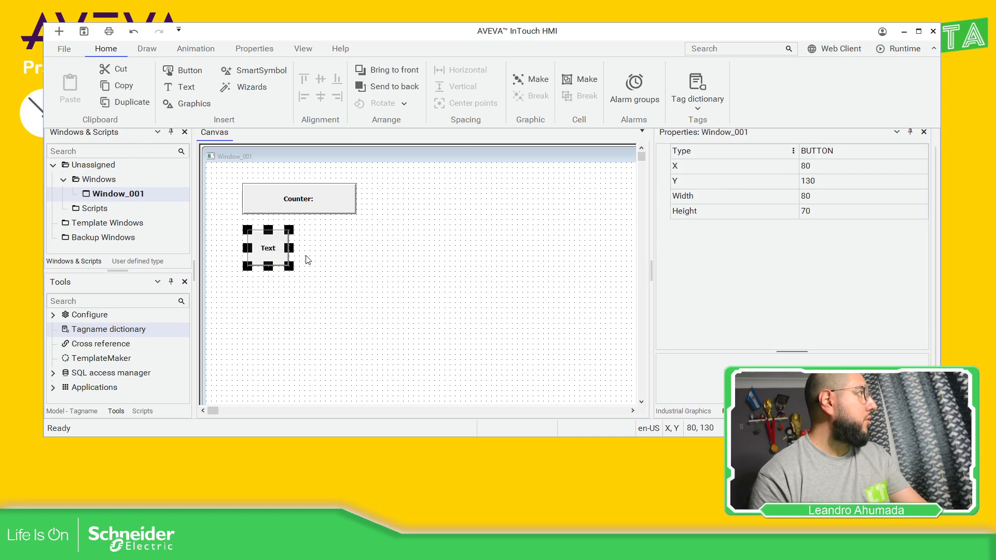
{"action": "right_click", "coordinate": [272, 251]}
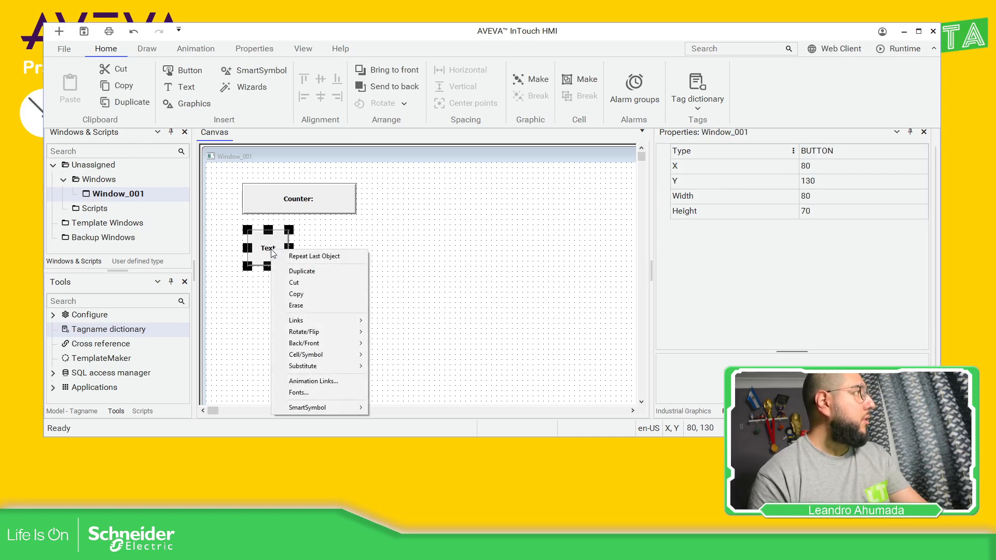
{"action": "mouse_move", "coordinate": [332, 366]}
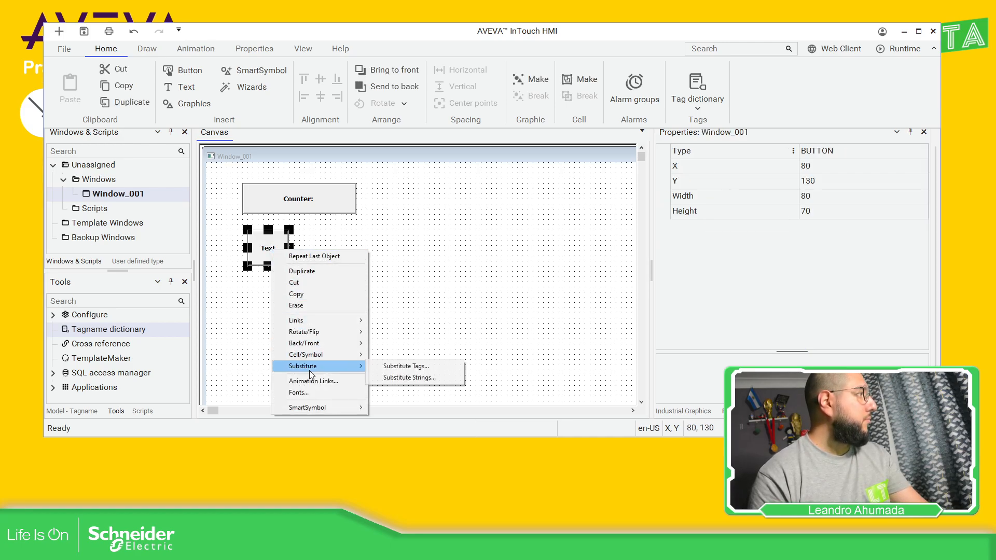
{"action": "left_click", "coordinate": [397, 377]}
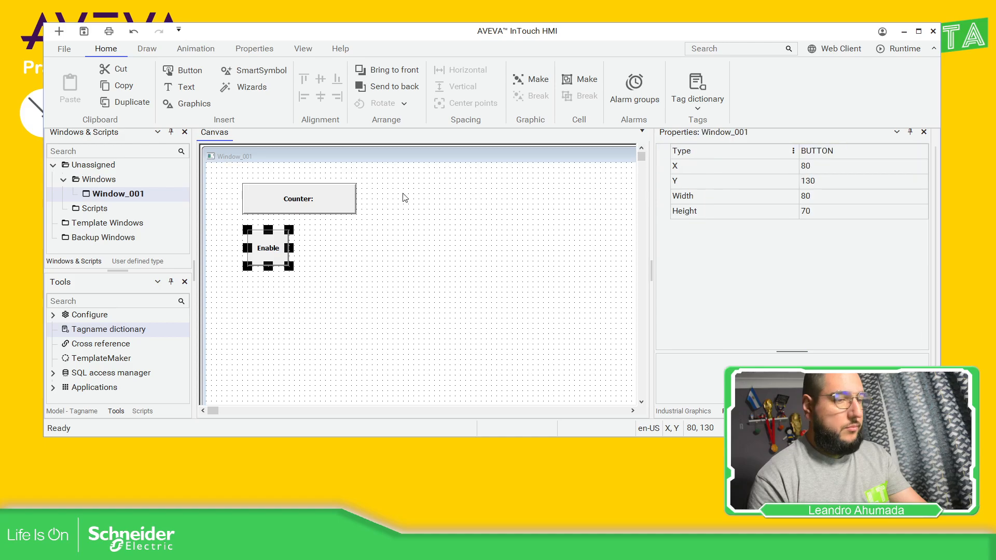
Step: Open the animation links of the Enable button
{"action": "right_click", "coordinate": [262, 254]}
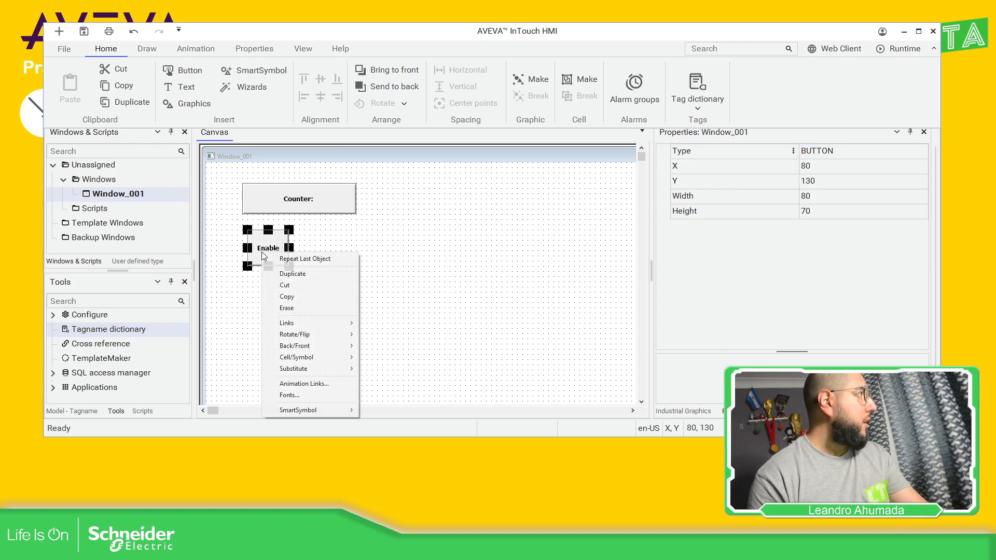
{"action": "left_click", "coordinate": [308, 384]}
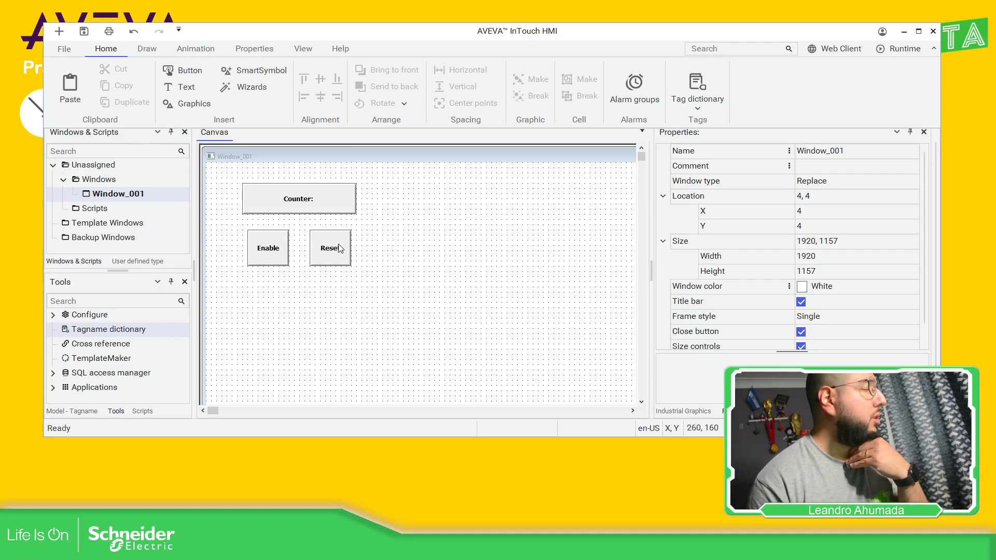
Step: Start the application's runtime with Window_001 displayed in WindowViewer and try the Reset button
{"action": "left_click", "coordinate": [893, 54]}
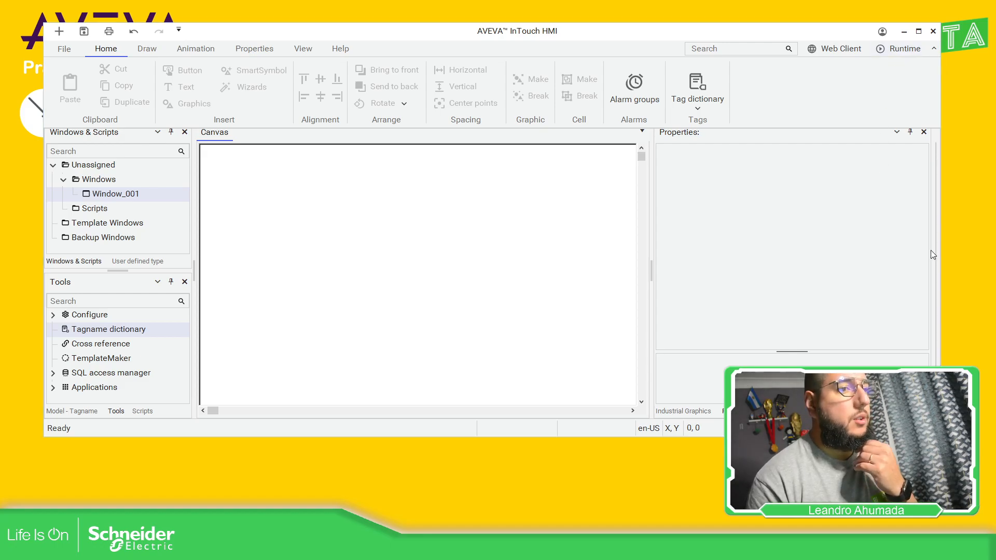
{"action": "double_click", "coordinate": [111, 201]}
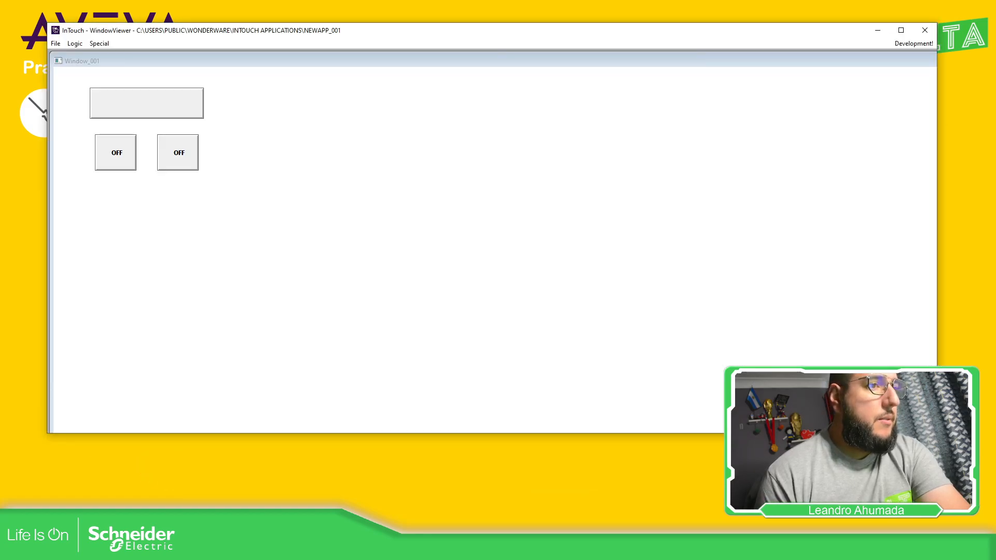
{"action": "left_click_drag", "start_coordinate": [333, 35], "coordinate": [352, 63]}
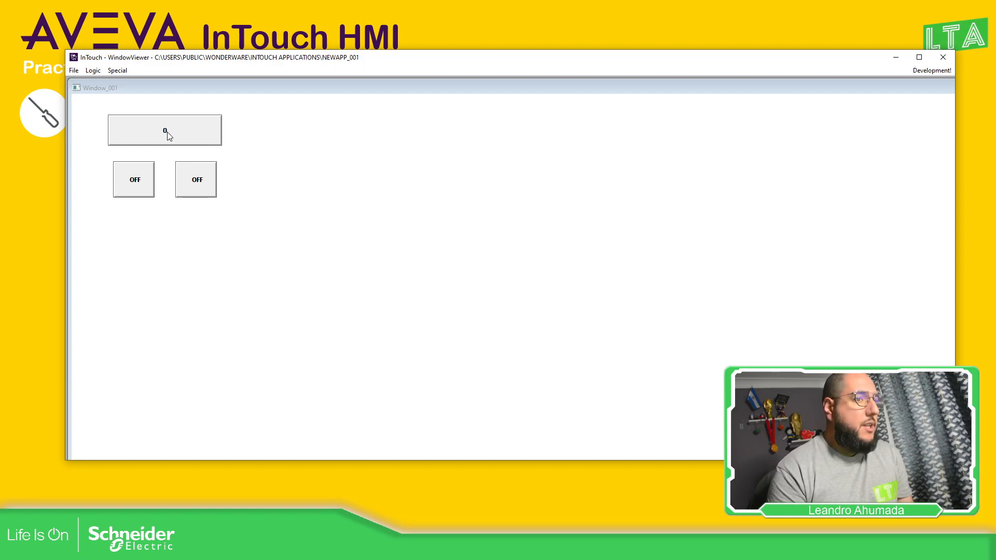
{"action": "left_click", "coordinate": [187, 178]}
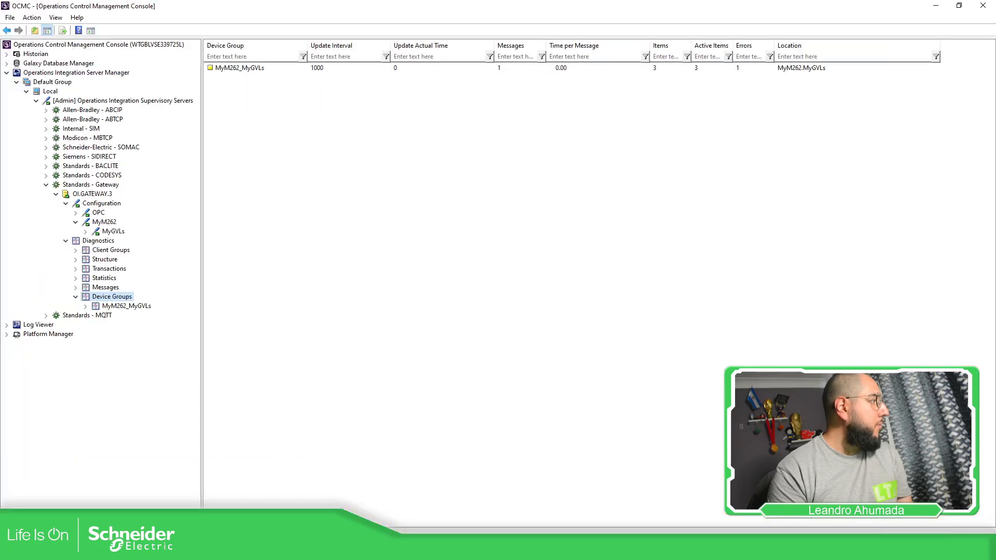
Step: Inspect the MyM262_MyGVLs device group's item diagnostics in the Operations Control Management Console
{"action": "left_click", "coordinate": [126, 306]}
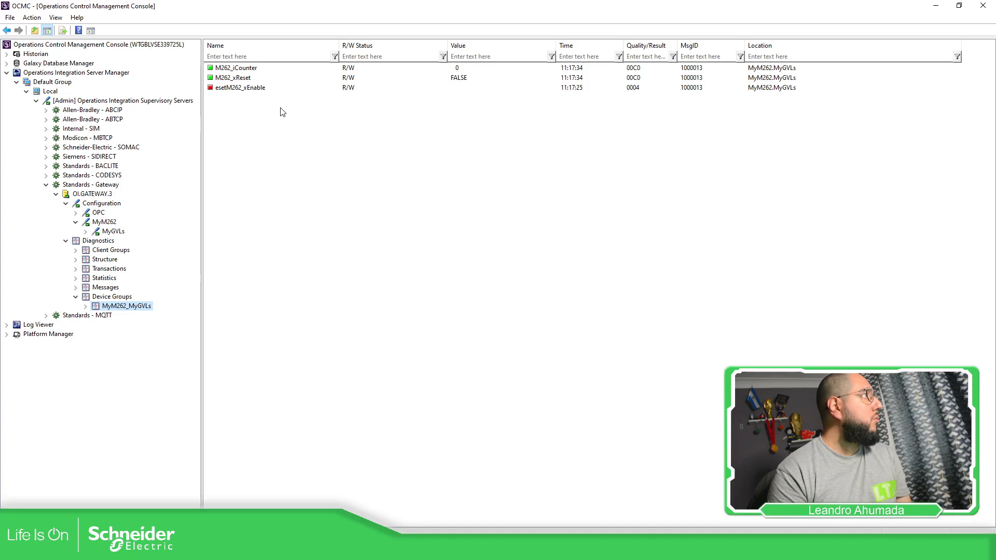
Step: Switch to InTouch HMI, rename the esetM262_xEnable tag to M262_xEnable in the tagname dictionary, and save the tag and window
{"action": "left_click", "coordinate": [255, 89]}
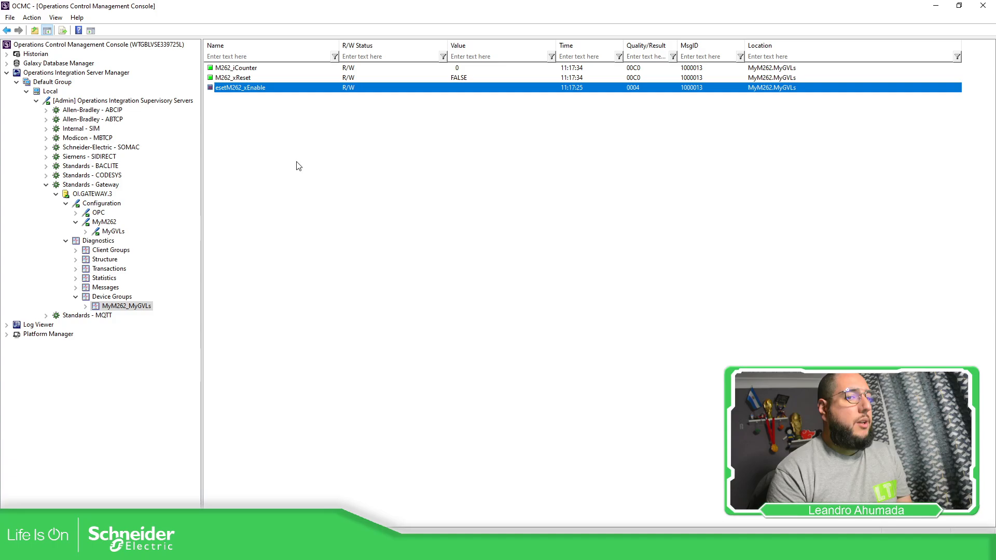
{"action": "left_click", "coordinate": [349, 550]}
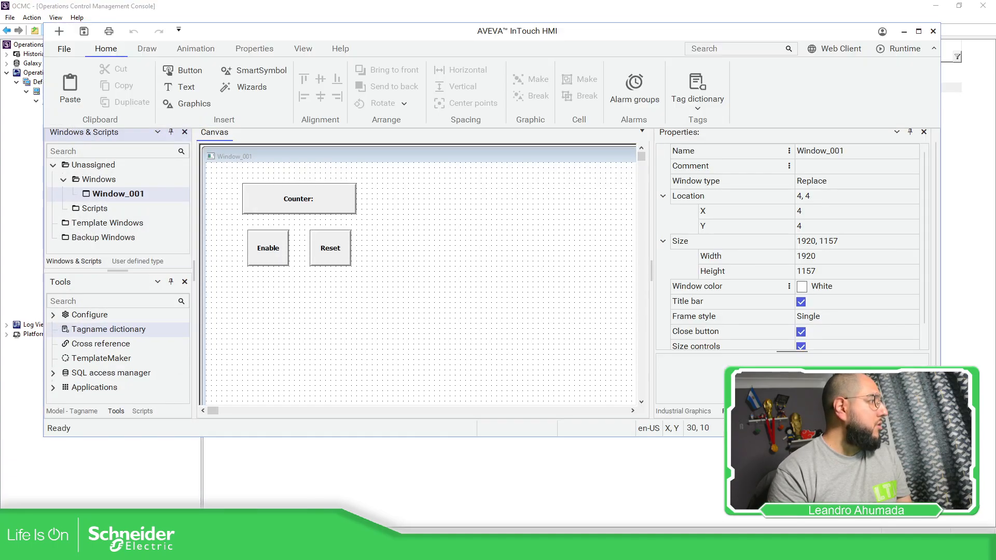
{"action": "double_click", "coordinate": [100, 331]}
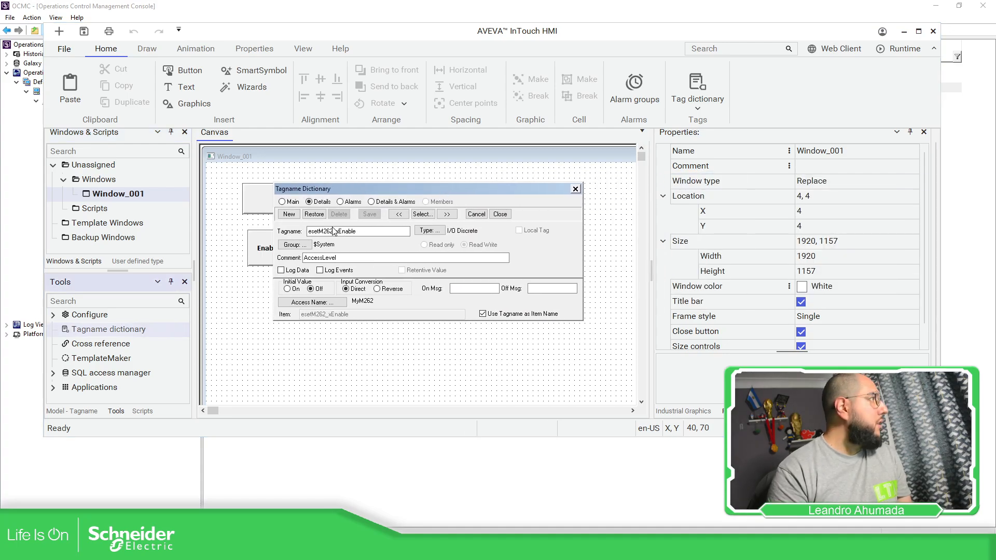
{"action": "left_click_drag", "start_coordinate": [317, 231], "coordinate": [301, 229]}
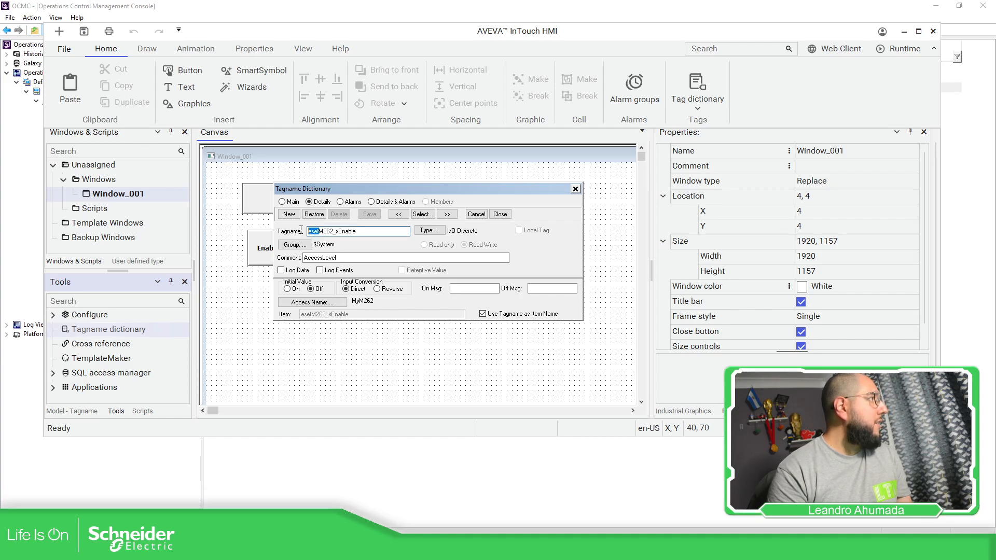
{"action": "key", "text": "BackSpace"}
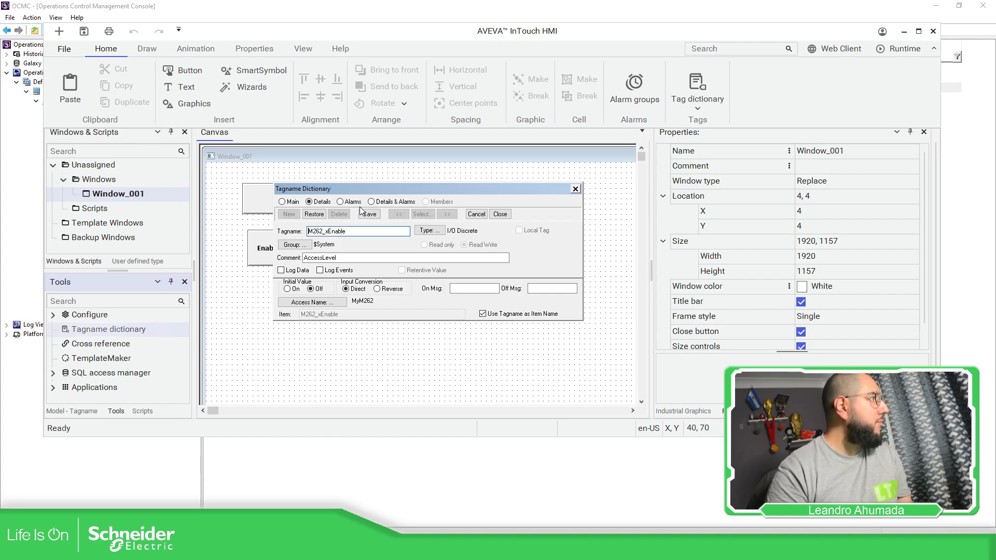
{"action": "left_click", "coordinate": [369, 214]}
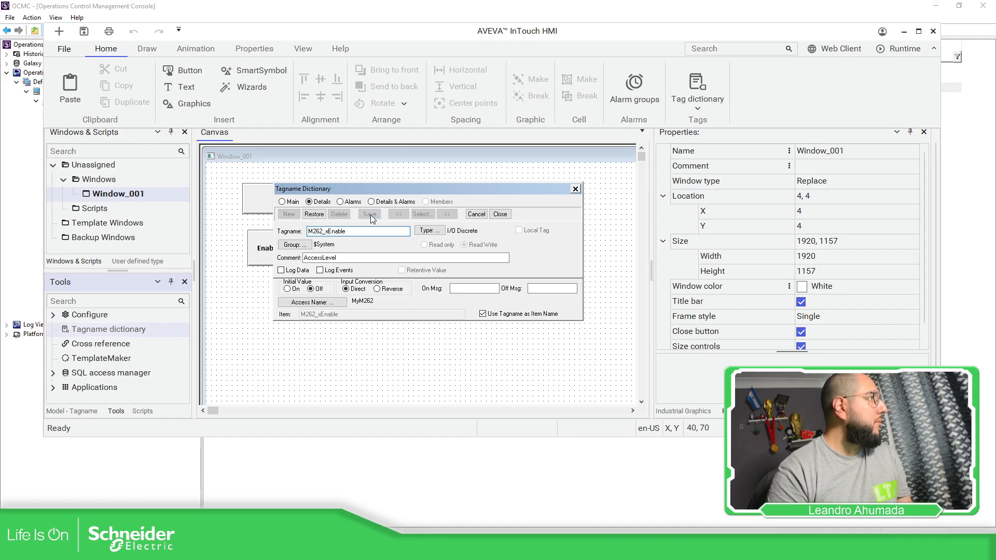
{"action": "left_click", "coordinate": [576, 189]}
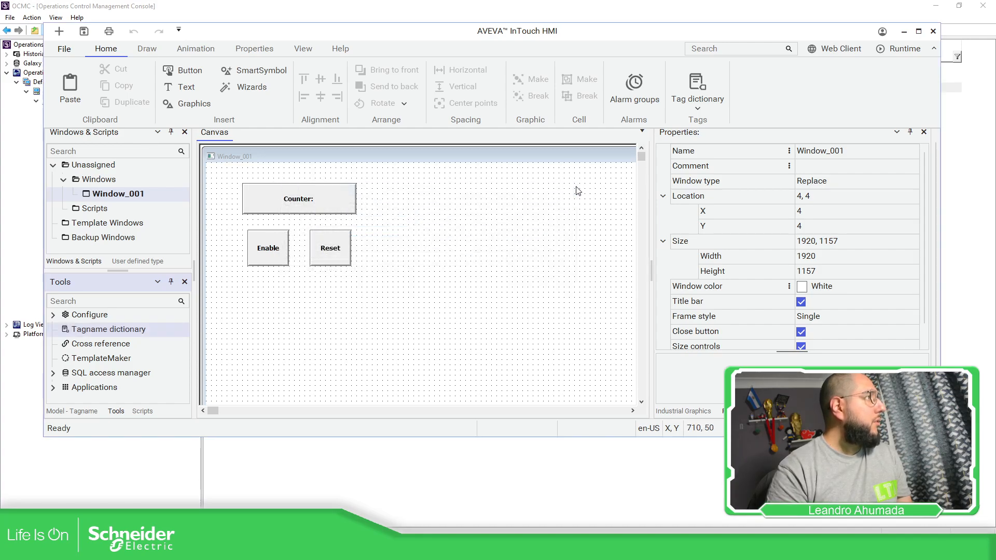
{"action": "left_click", "coordinate": [84, 31]}
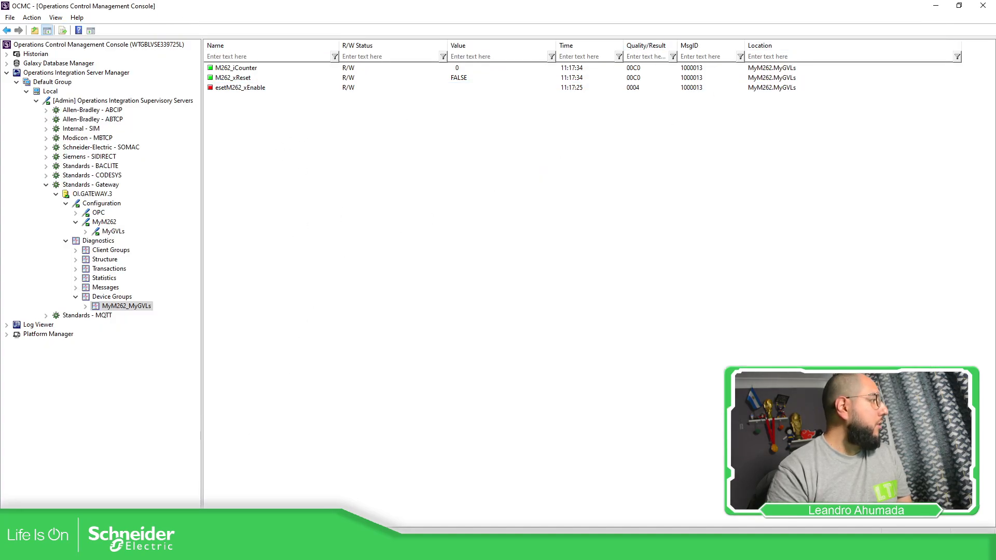
Step: Restart the application's runtime and move the WindowViewer window so the OCMC item diagnostics stay visible
{"action": "left_click", "coordinate": [358, 550]}
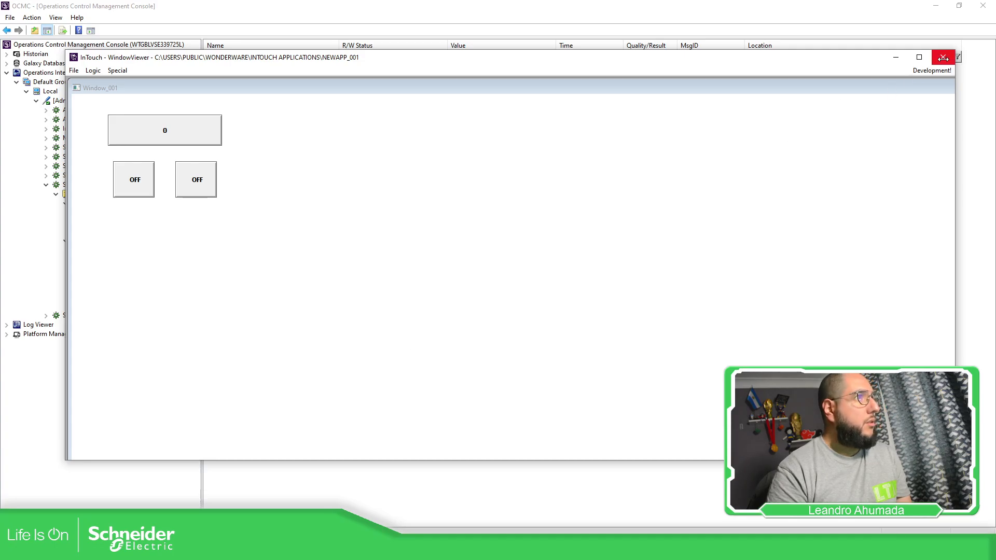
{"action": "left_click", "coordinate": [342, 550]}
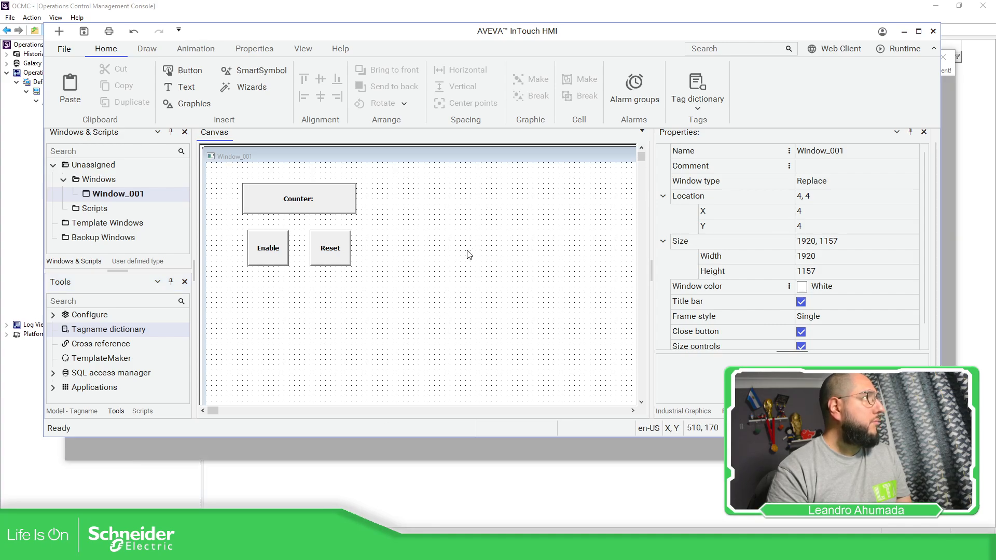
{"action": "left_click", "coordinate": [883, 50]}
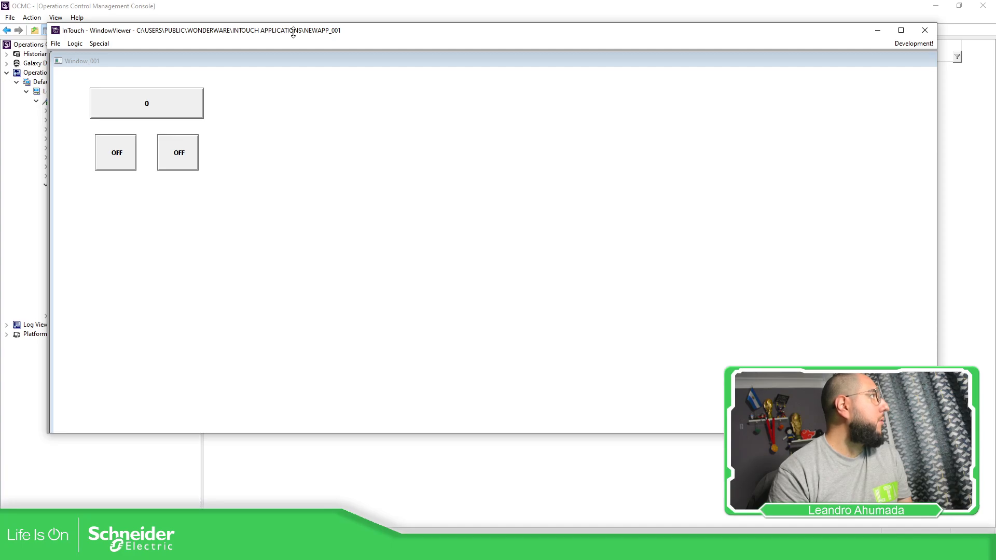
{"action": "left_click_drag", "start_coordinate": [291, 32], "coordinate": [459, 124]}
Step: Test the Enable and Reset buttons in Window_001 against the M262 item values in the OCMC diagnostics
{"action": "left_click", "coordinate": [320, 232]}
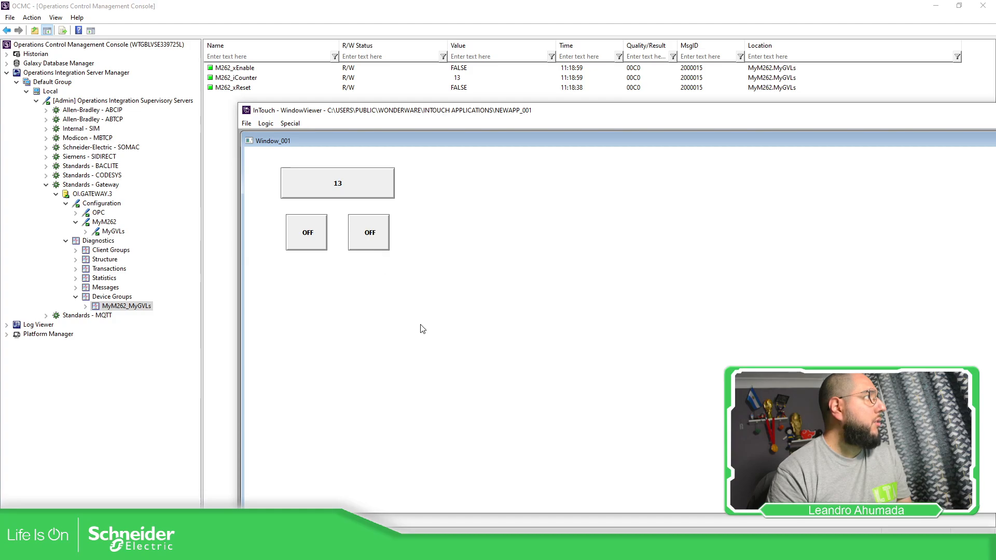
{"action": "left_click", "coordinate": [370, 240]}
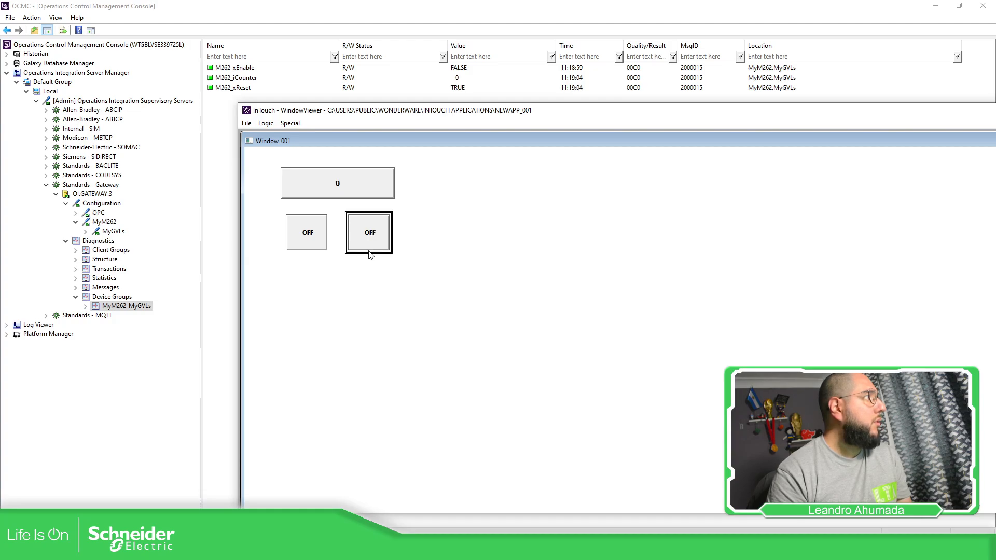
{"action": "left_click", "coordinate": [366, 250]}
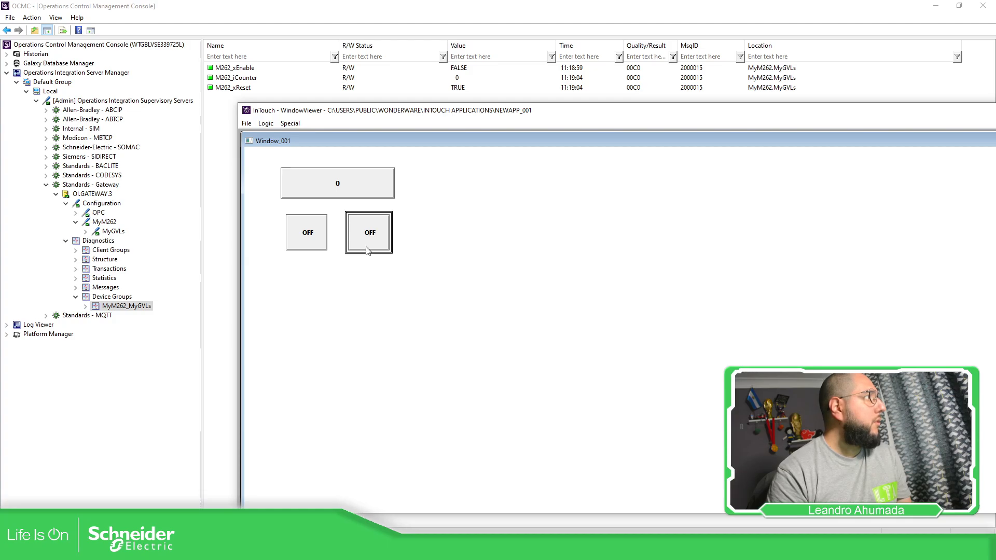
{"action": "left_click", "coordinate": [320, 246]}
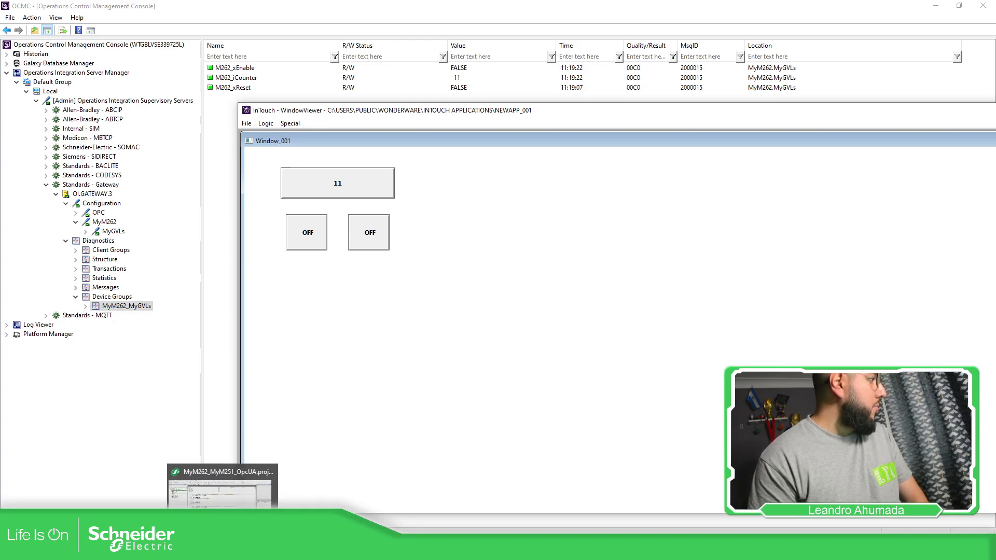
{"action": "left_click", "coordinate": [215, 497]}
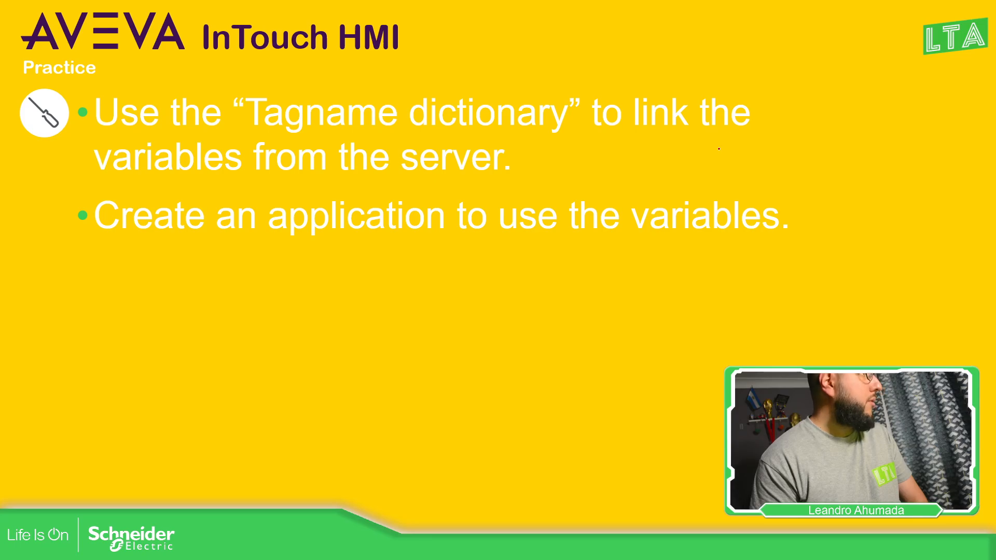
{"action": "left_click_drag", "start_coordinate": [706, 149], "coordinate": [759, 122]}
{"action": "left_click_drag", "start_coordinate": [651, 239], "coordinate": [717, 215]}
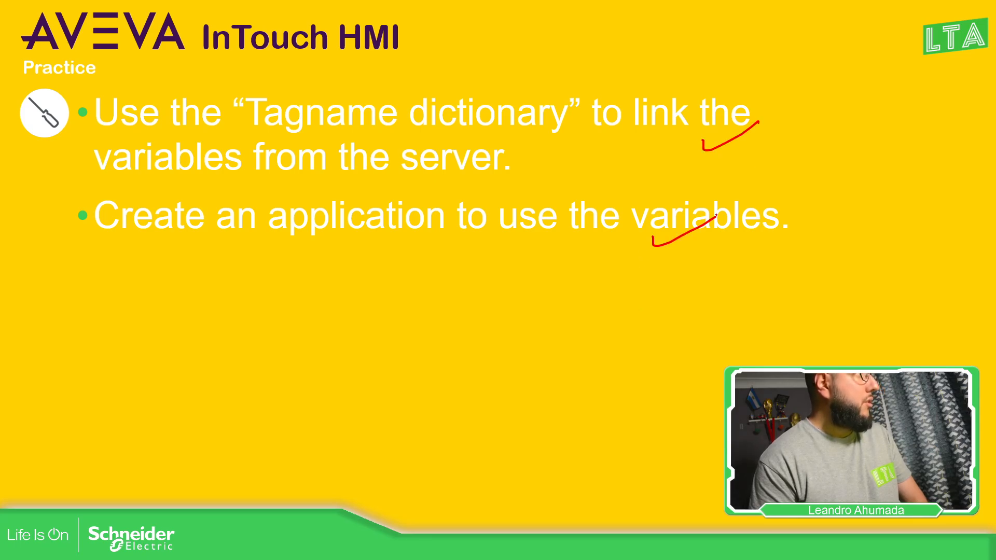
{"action": "key", "text": "Right"}
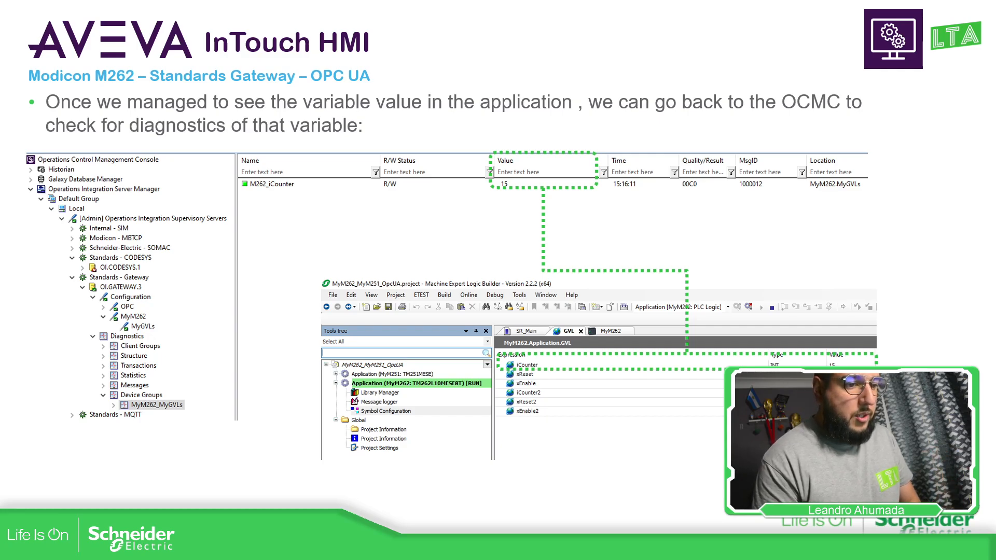
Step: Switch to Machine Expert Logic Builder and arrange its window over OCMC with the GVL variables' online values in view
{"action": "key", "text": "alt+Tab"}
{"action": "key", "text": "alt+Tab"}
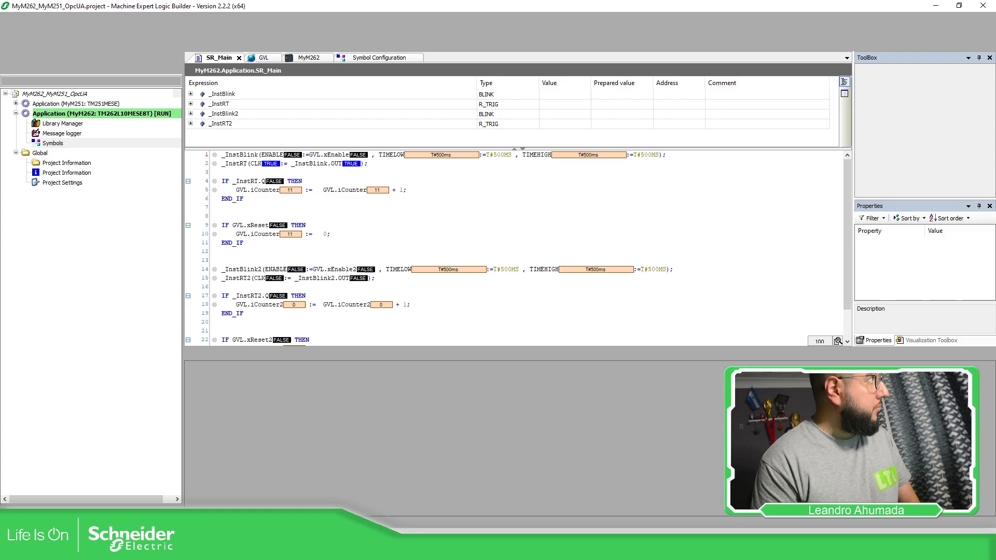
{"action": "double_click", "coordinate": [511, 7]}
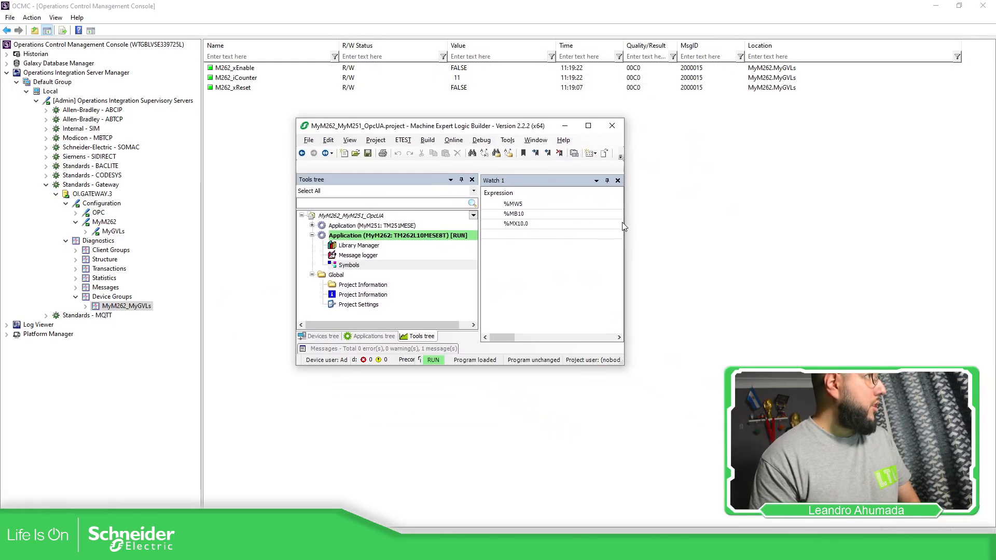
{"action": "left_click_drag", "start_coordinate": [625, 217], "coordinate": [894, 217]}
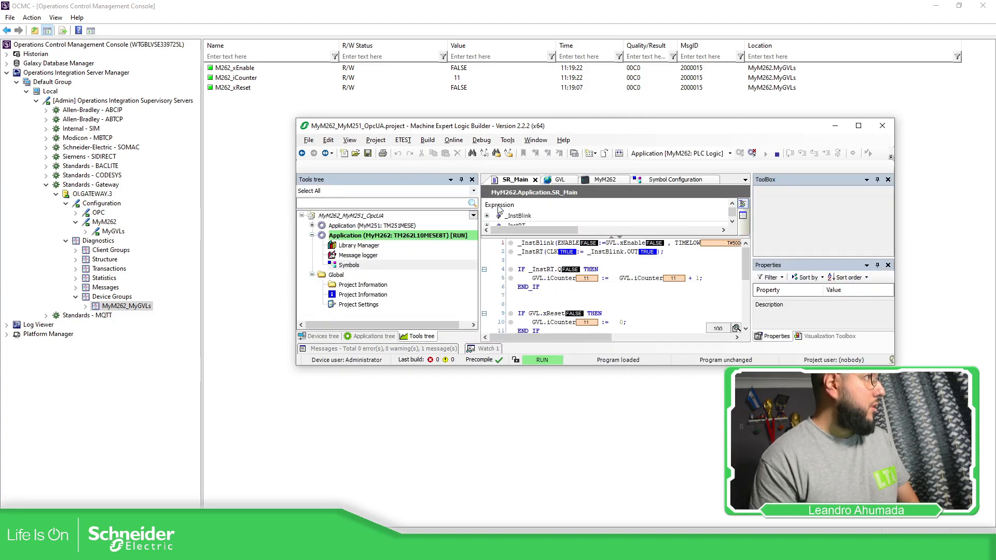
{"action": "left_click", "coordinate": [548, 182]}
{"action": "left_click_drag", "start_coordinate": [608, 131], "coordinate": [381, 158]}
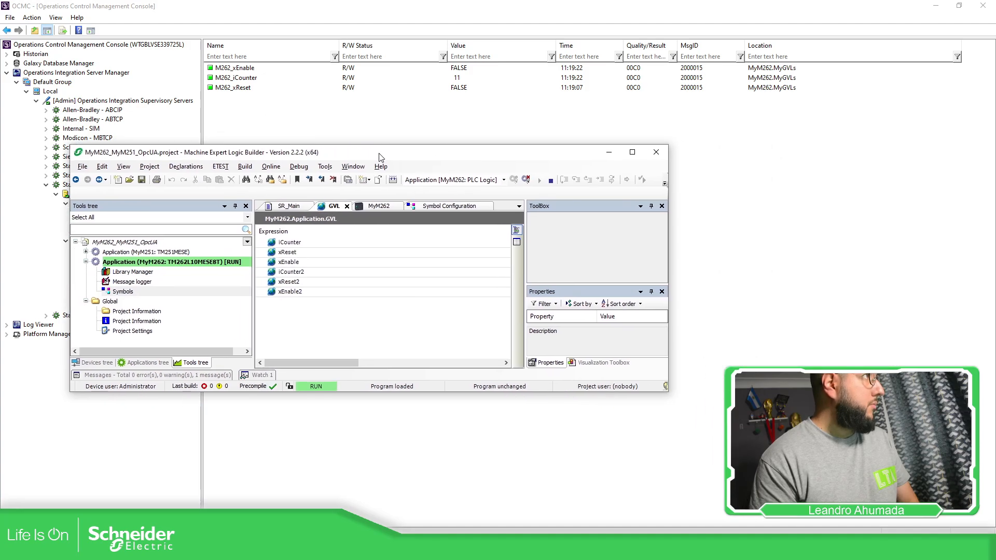
{"action": "left_click_drag", "start_coordinate": [669, 230], "coordinate": [895, 238]}
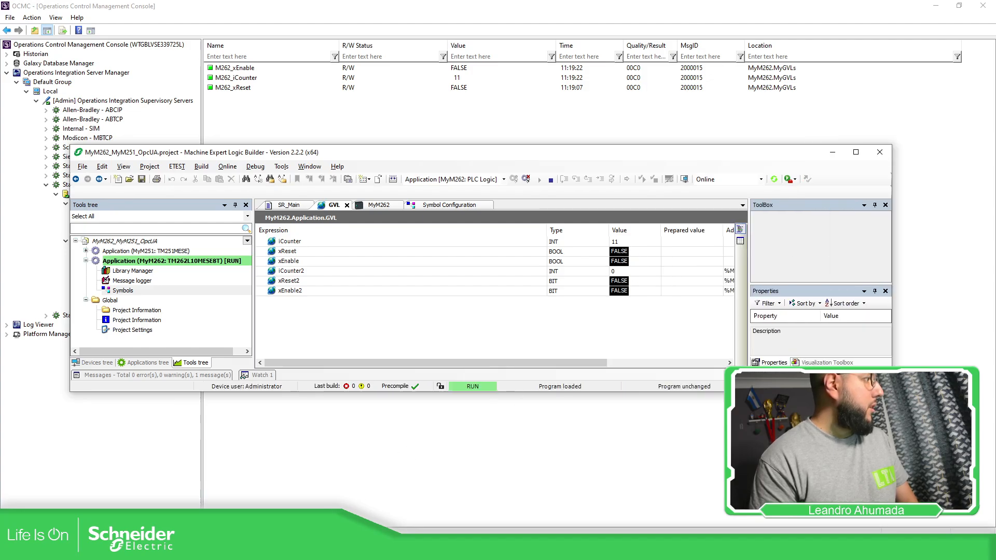
Step: Turn on the Enable button in WindowViewer and compare the counter with the GVL values in Machine Expert Logic Builder
{"action": "left_click", "coordinate": [321, 550]}
{"action": "left_click", "coordinate": [306, 246]}
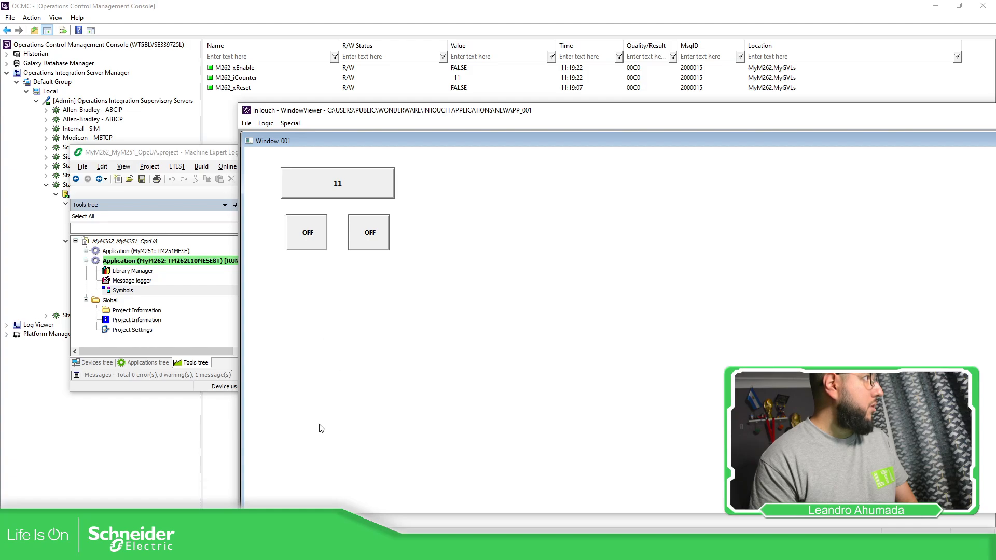
{"action": "left_click", "coordinate": [215, 155]}
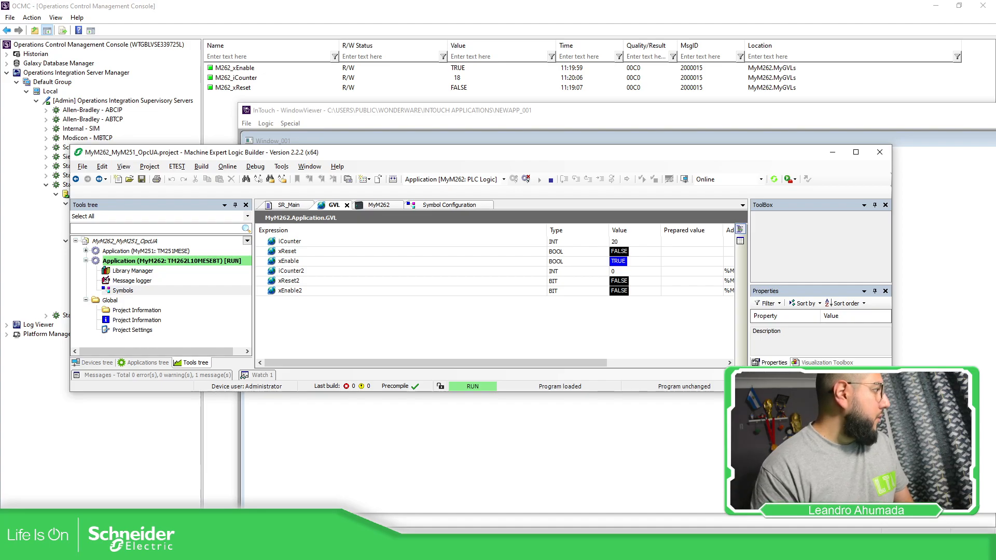
{"action": "mouse_move", "coordinate": [190, 550]}
{"action": "left_click", "coordinate": [190, 495]}
{"action": "key", "text": "Right"}
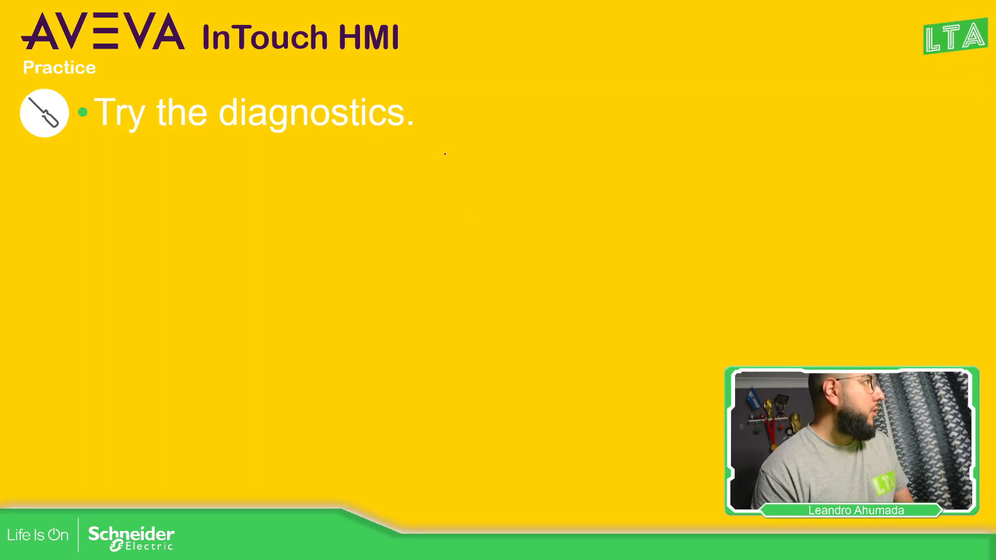
{"action": "left_click_drag", "start_coordinate": [434, 106], "coordinate": [477, 96]}
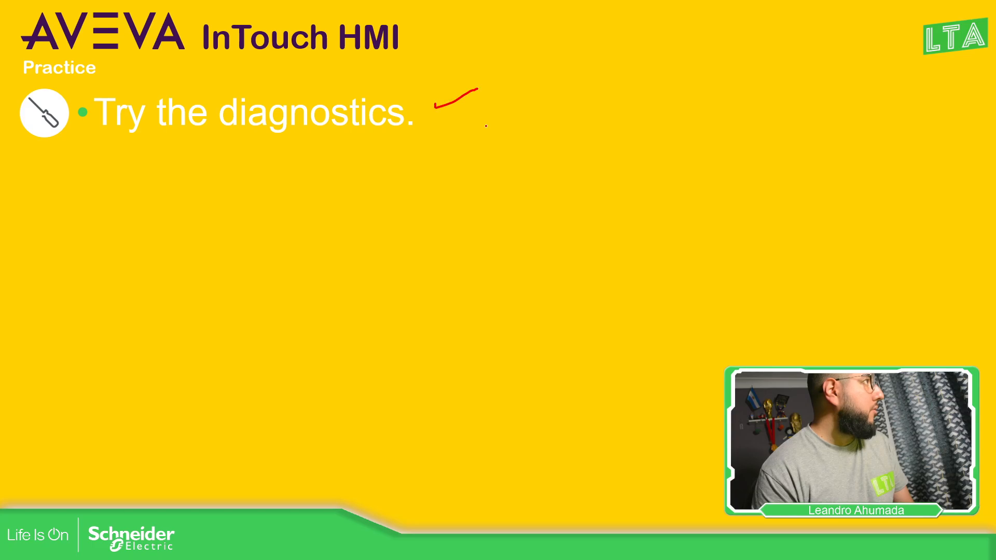
{"action": "key", "text": "Right"}
{"action": "key", "text": "Left"}
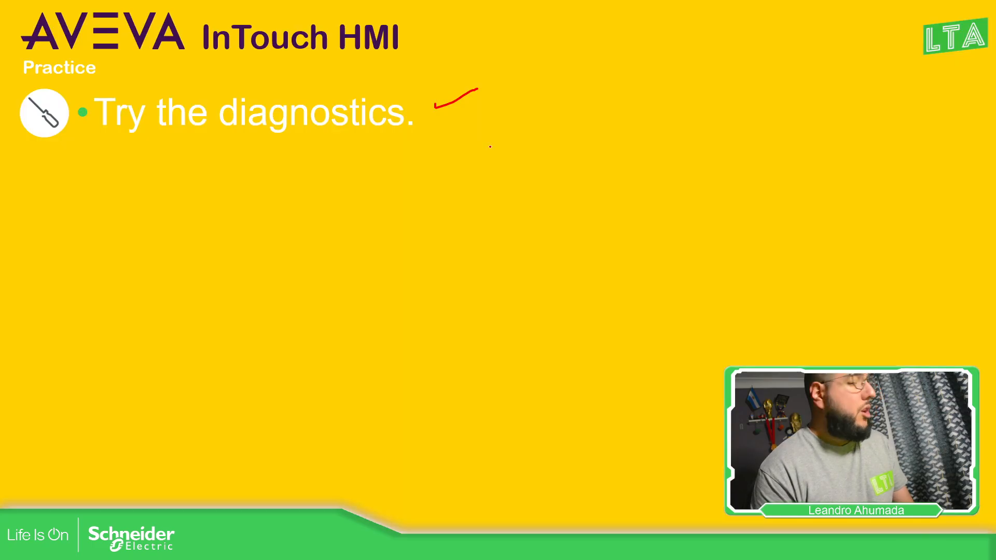